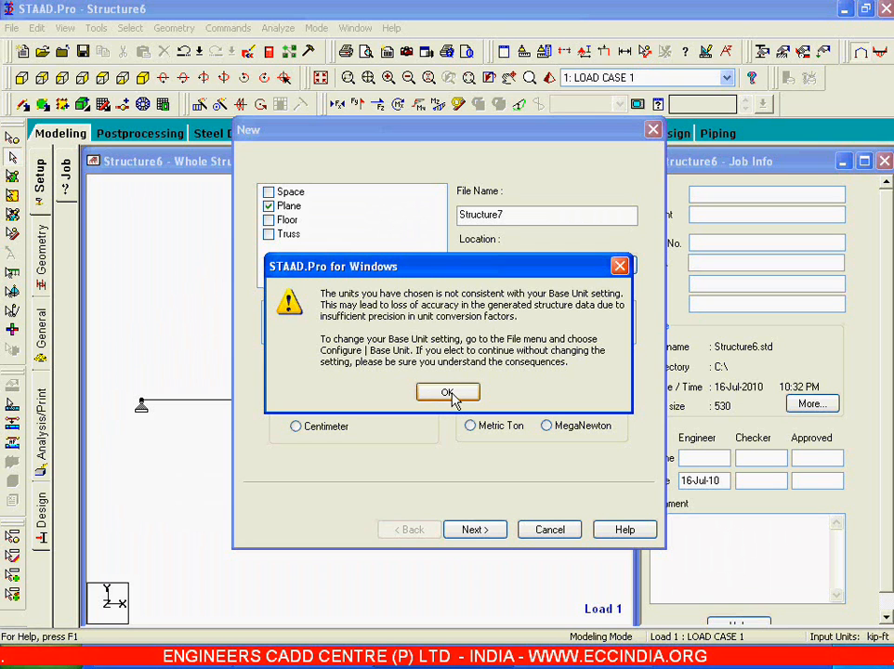
- Create the plane structure Structure7 with foot as the length unit and KiloPound as the force unit
{"action": "left_click_drag", "start_coordinate": [430, 279], "coordinate": [427, 213]}
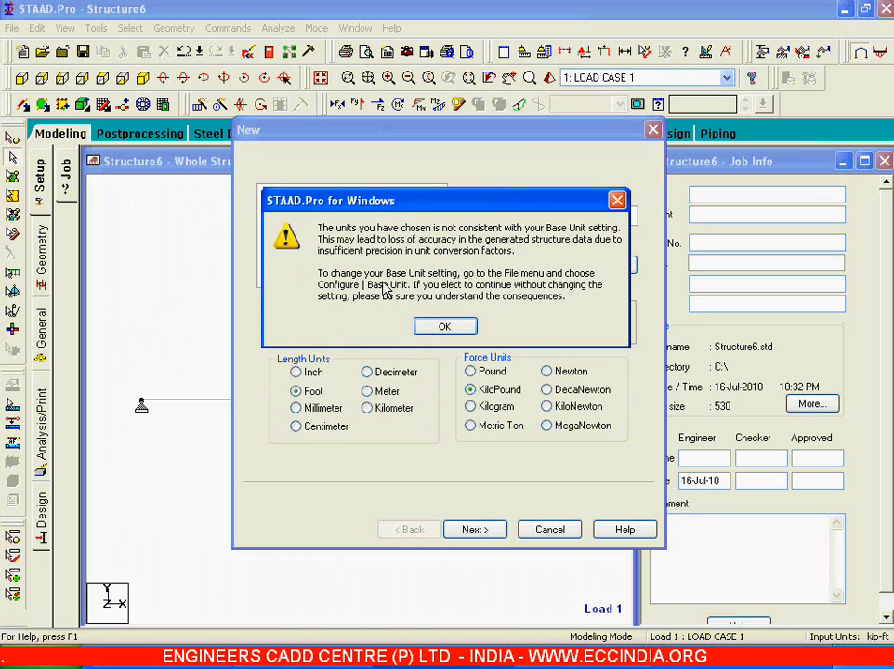
{"action": "left_click", "coordinate": [442, 327]}
{"action": "left_click", "coordinate": [499, 526]}
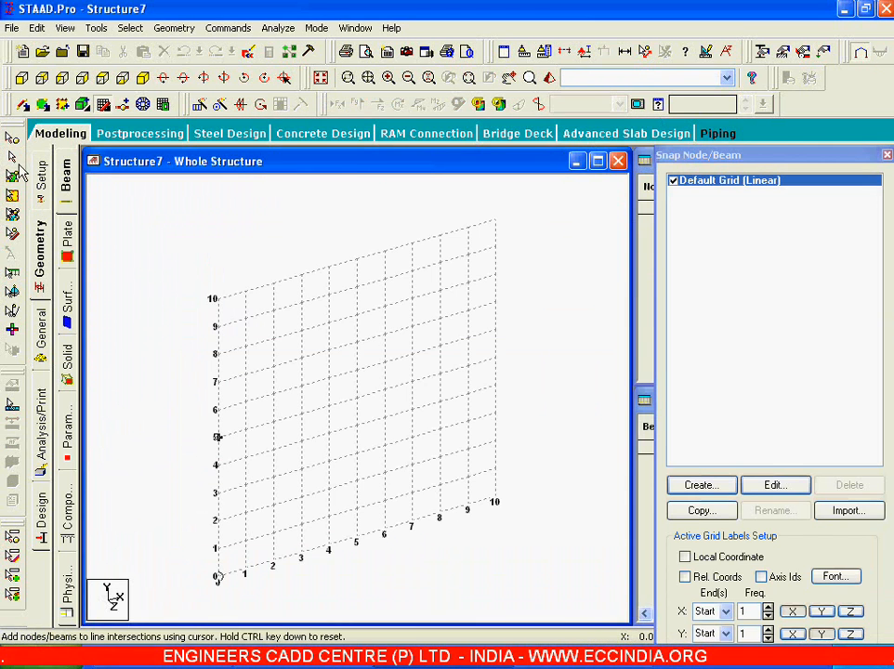
- Switch to the front view and extend the default grid to 15 divisions in X at 1 ft spacing
{"action": "left_click", "coordinate": [21, 77]}
{"action": "left_click", "coordinate": [764, 486]}
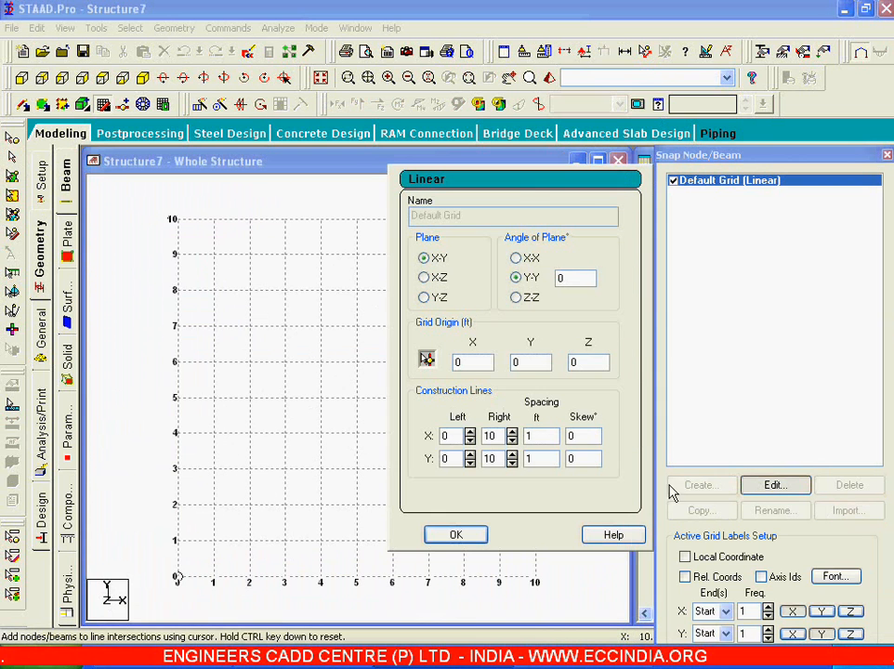
{"action": "left_click", "coordinate": [512, 433]}
{"action": "left_click", "coordinate": [512, 433]}
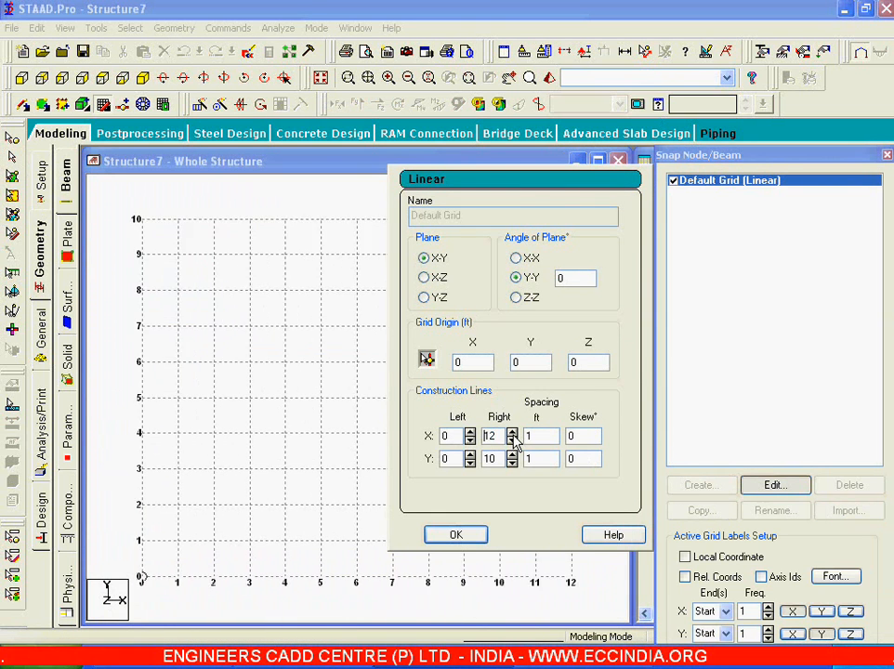
{"action": "left_click", "coordinate": [512, 433]}
{"action": "left_click", "coordinate": [512, 433]}
{"action": "left_click", "coordinate": [512, 433]}
{"action": "left_click", "coordinate": [470, 537]}
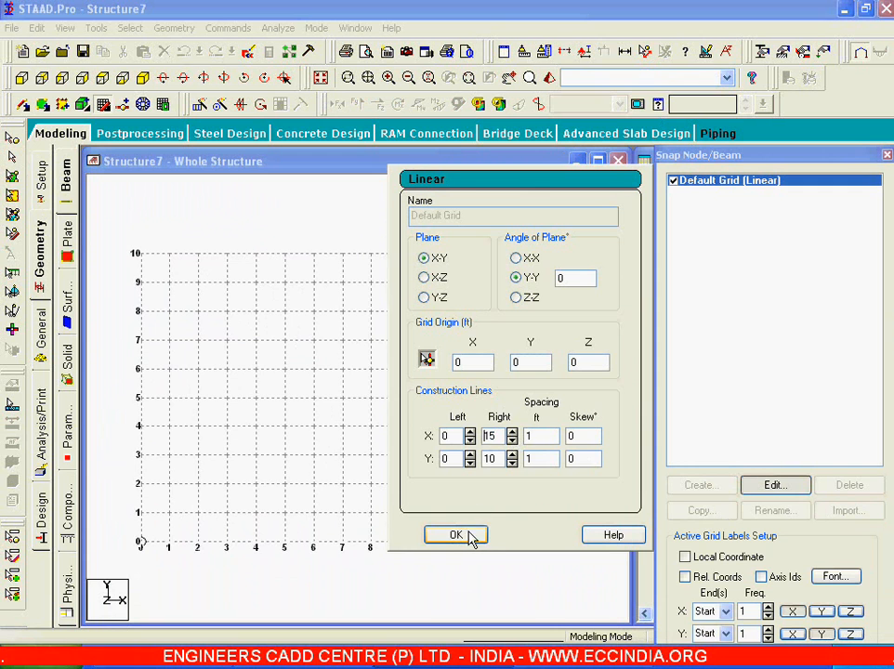
{"action": "left_click", "coordinate": [537, 440]}
{"action": "left_click", "coordinate": [465, 535]}
- Draw four connected beams along Y = 0 through X = 0, 3, 7, 12 and 15 ft, checking the reference beam picture first
{"action": "left_click", "coordinate": [314, 662]}
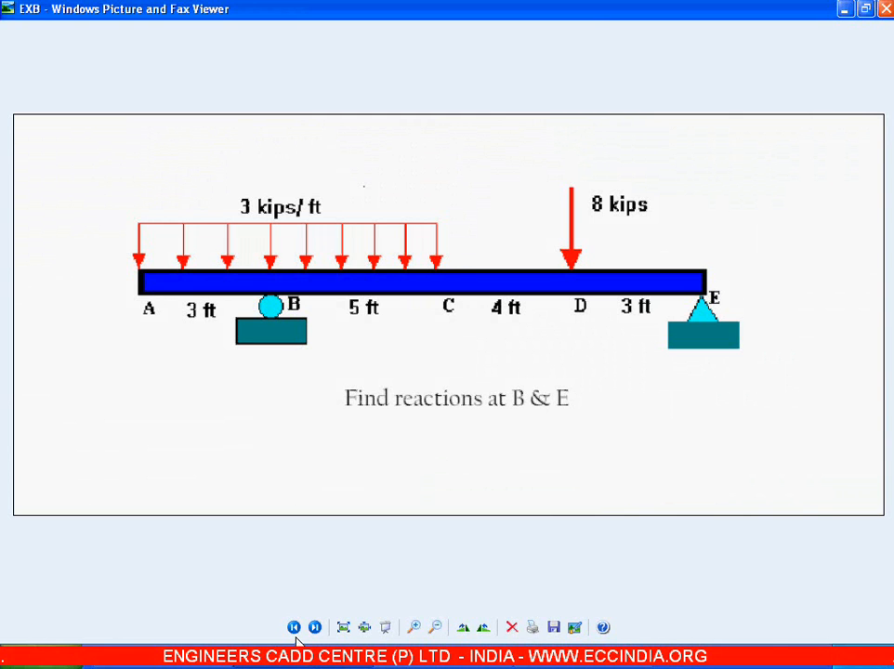
{"action": "left_click", "coordinate": [411, 658]}
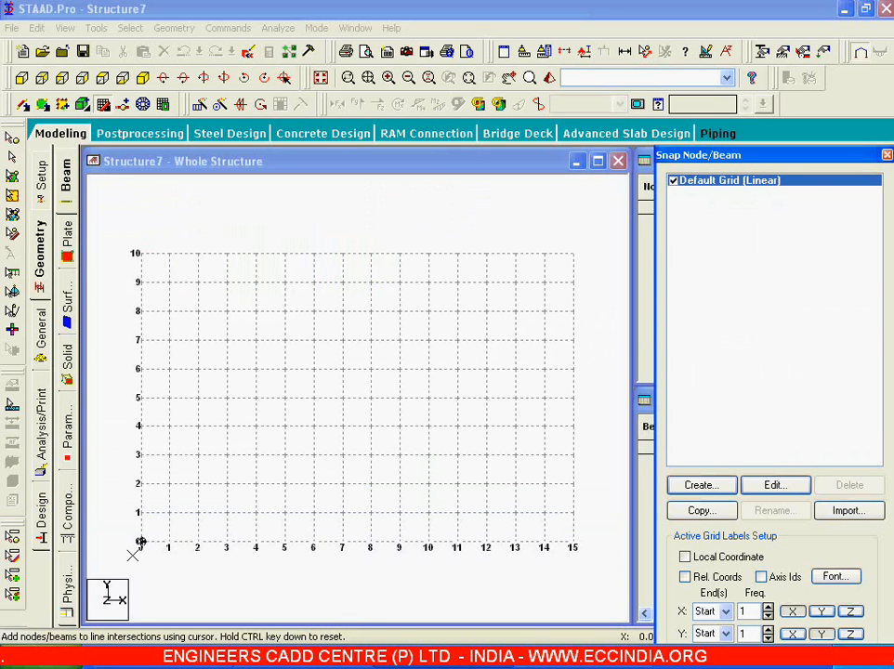
{"action": "left_click", "coordinate": [141, 541]}
{"action": "left_click", "coordinate": [229, 542]}
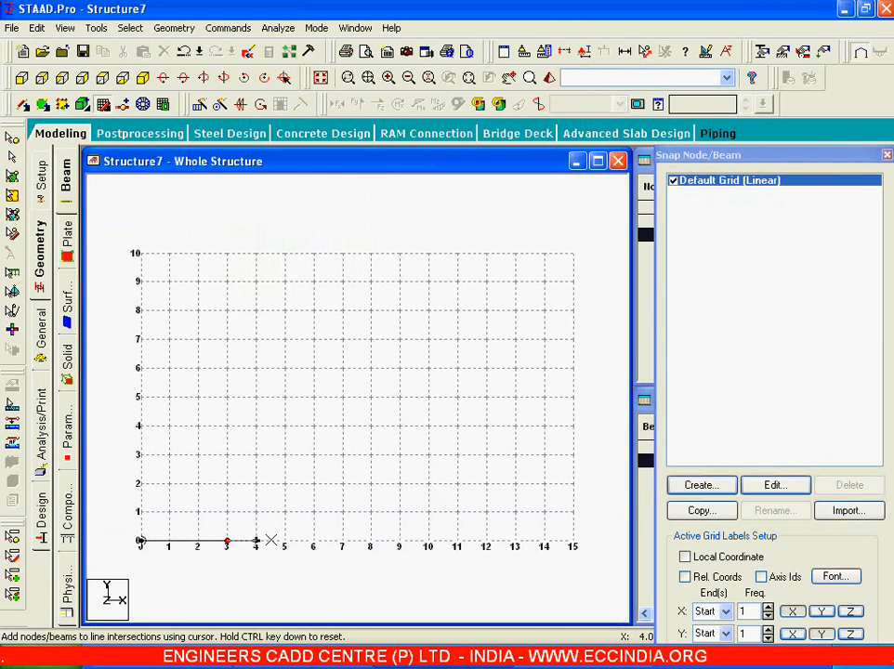
{"action": "left_click", "coordinate": [342, 541]}
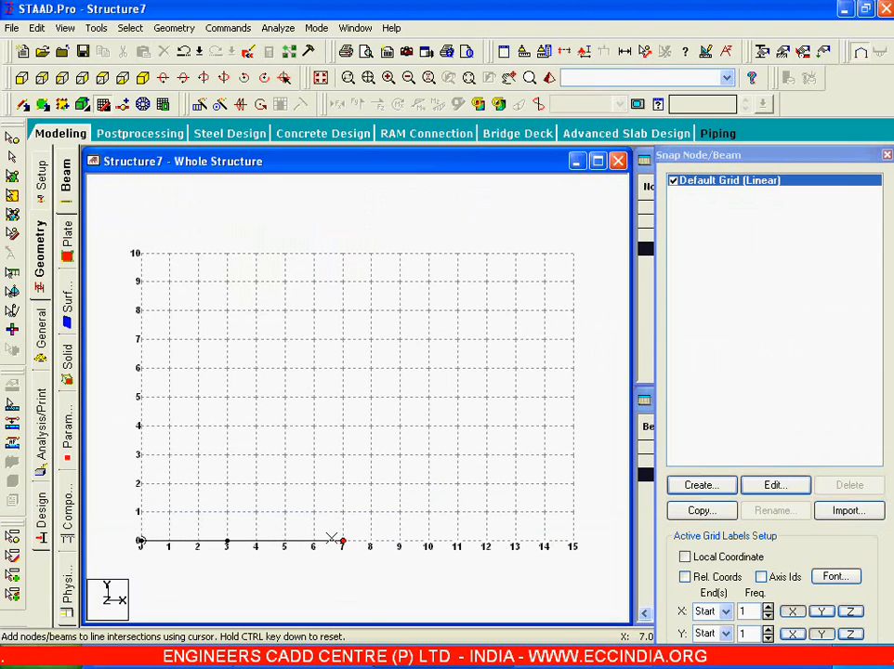
{"action": "left_click", "coordinate": [479, 539]}
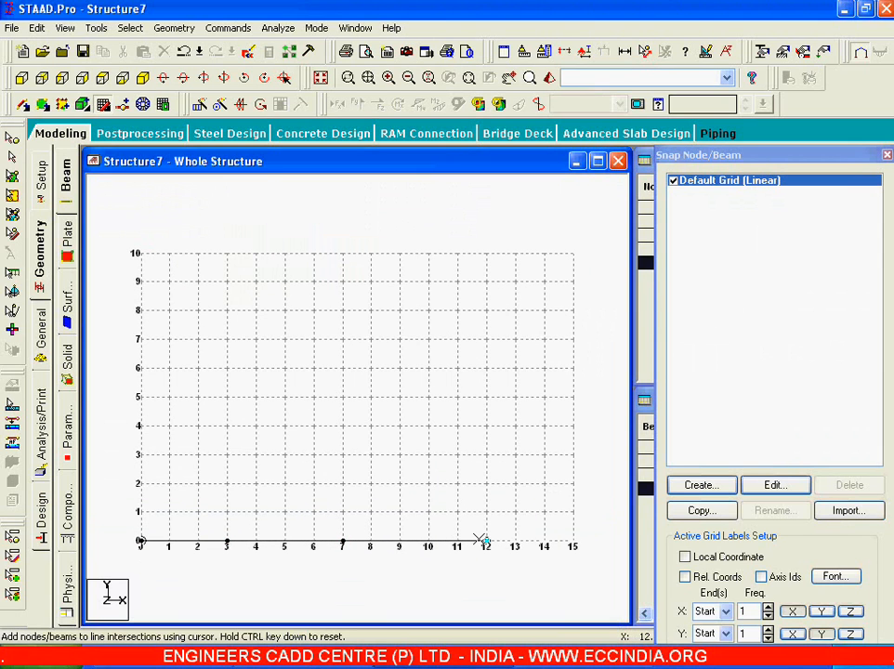
{"action": "left_click", "coordinate": [573, 541]}
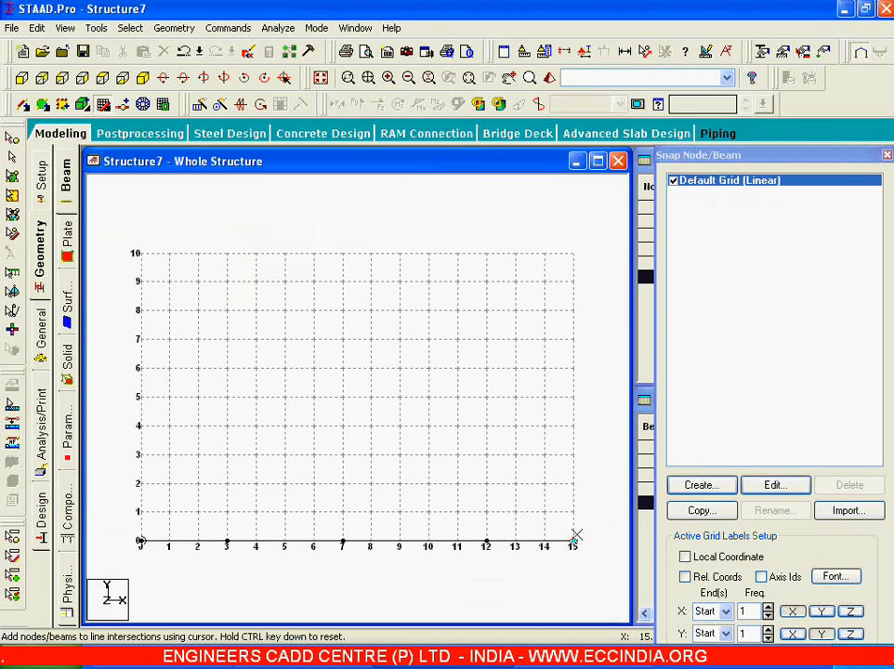
{"action": "left_click", "coordinate": [887, 156]}
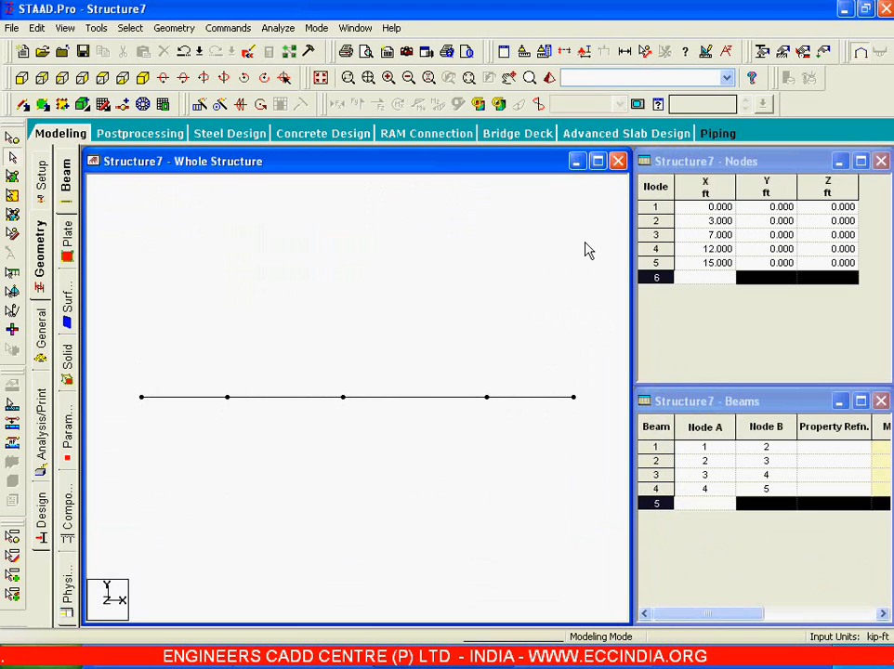
- Display dimensions for the whole view and compare the beam spans with the reference picture
{"action": "left_click", "coordinate": [537, 104]}
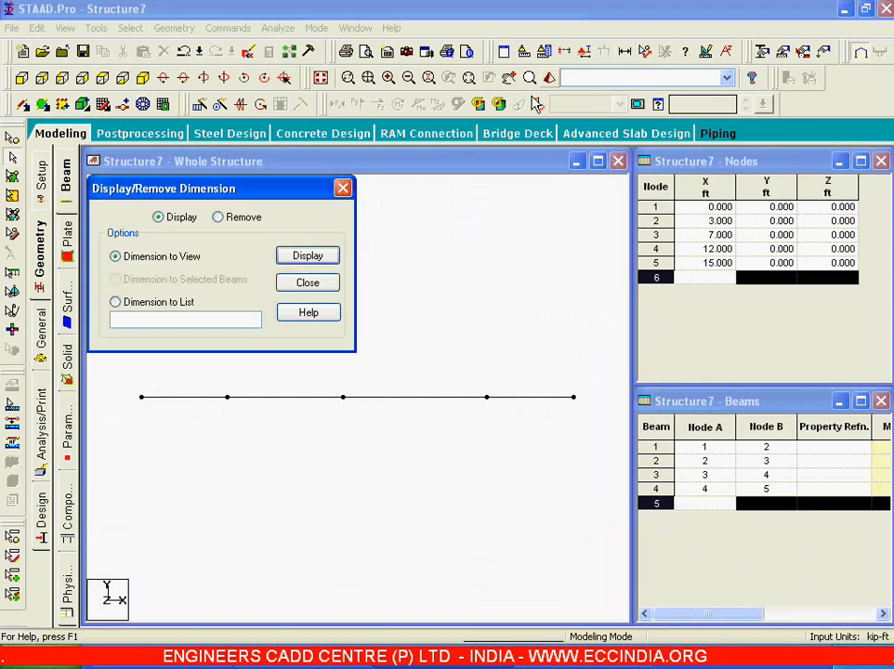
{"action": "left_click", "coordinate": [320, 258]}
{"action": "left_click", "coordinate": [321, 285]}
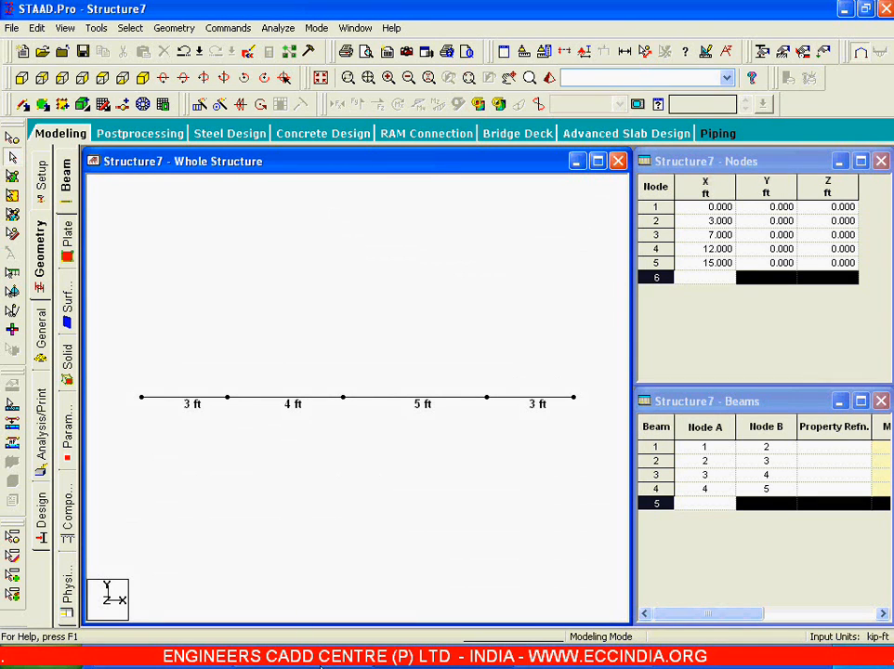
{"action": "left_click", "coordinate": [318, 664]}
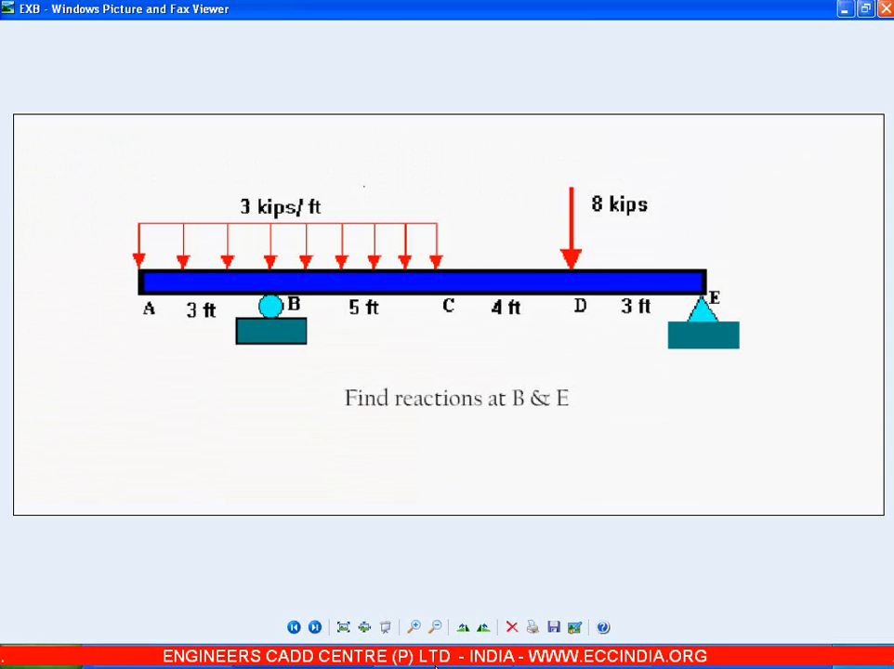
{"action": "key", "text": "alt+Tab"}
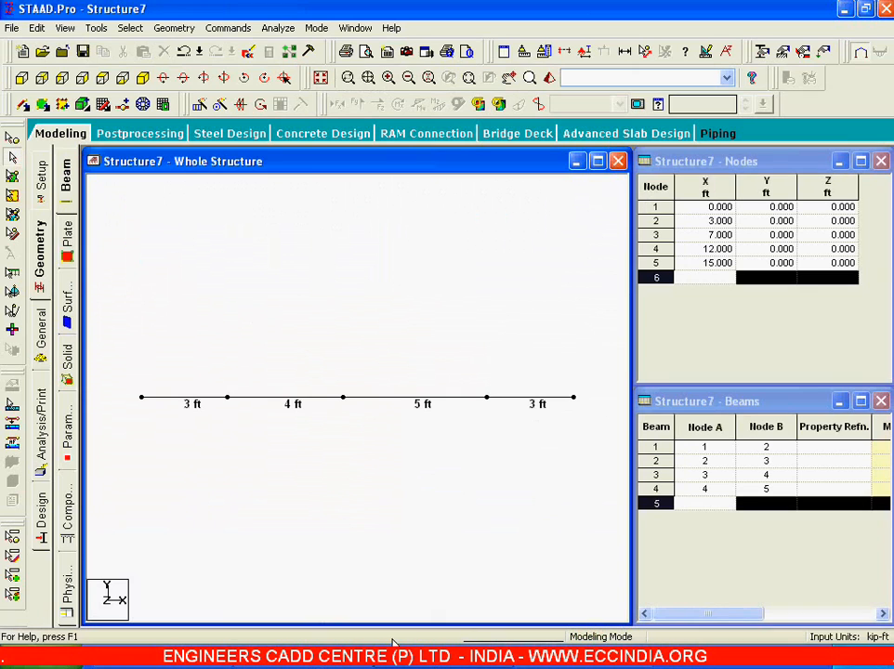
- Add a rectangular concrete section property with YD 1 ft and ZD 0.75 ft
{"action": "left_click", "coordinate": [40, 348]}
{"action": "left_click", "coordinate": [827, 469]}
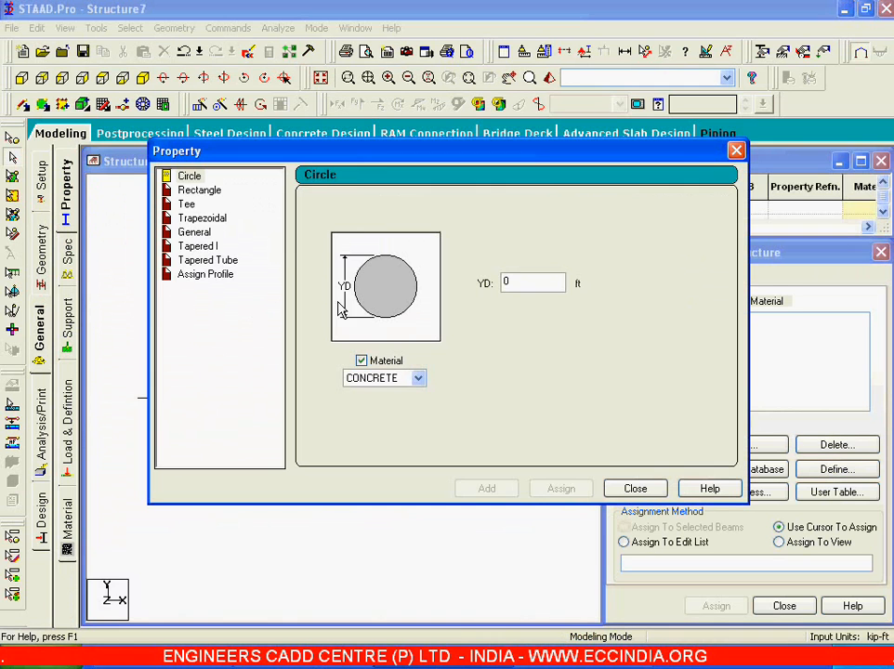
{"action": "left_click", "coordinate": [199, 190]}
{"action": "left_click", "coordinate": [523, 271]}
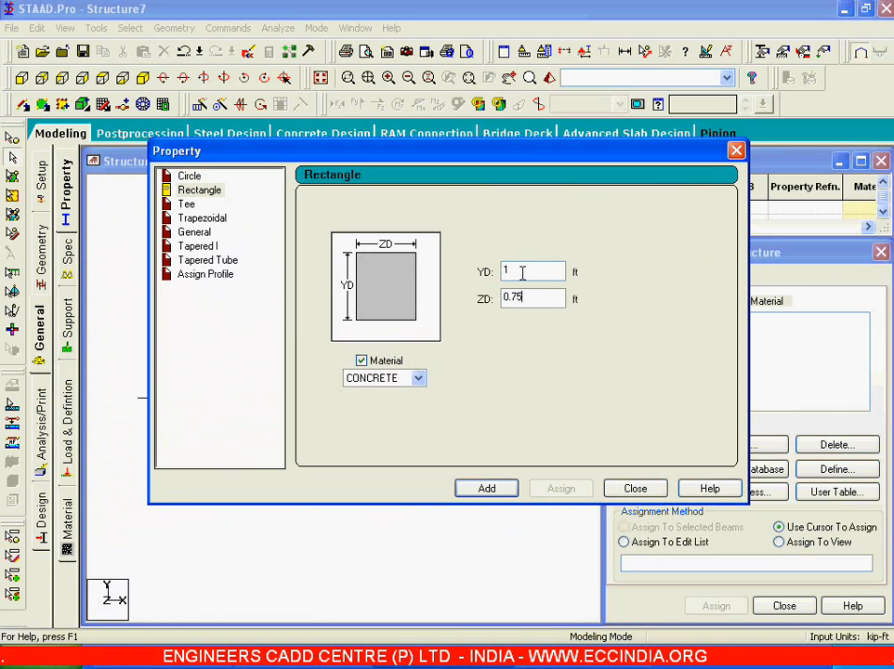
{"action": "left_click", "coordinate": [500, 491]}
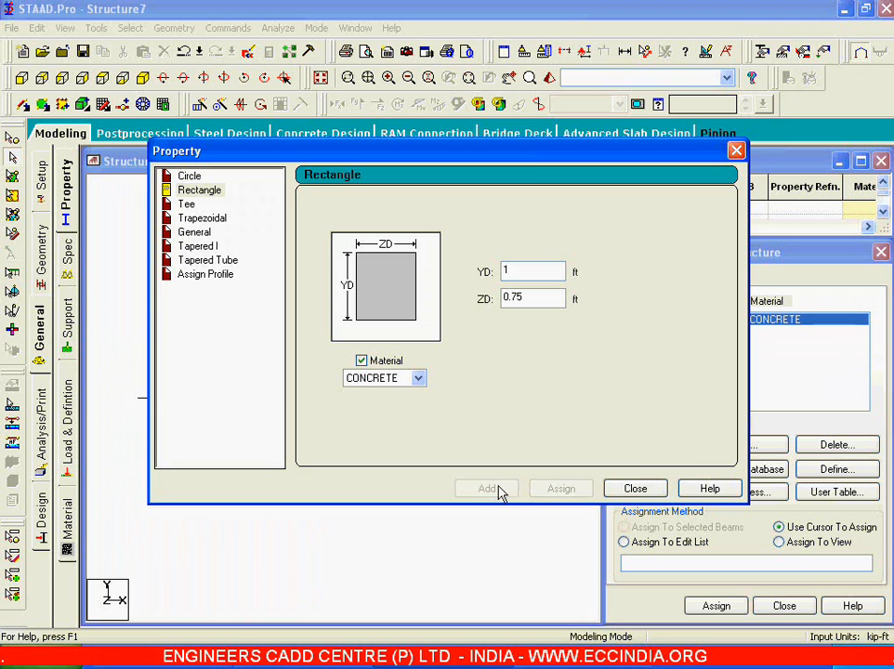
{"action": "left_click", "coordinate": [633, 488]}
- Assign the rectangular concrete section to all four beams
{"action": "left_click_drag", "start_coordinate": [127, 378], "coordinate": [557, 446]}
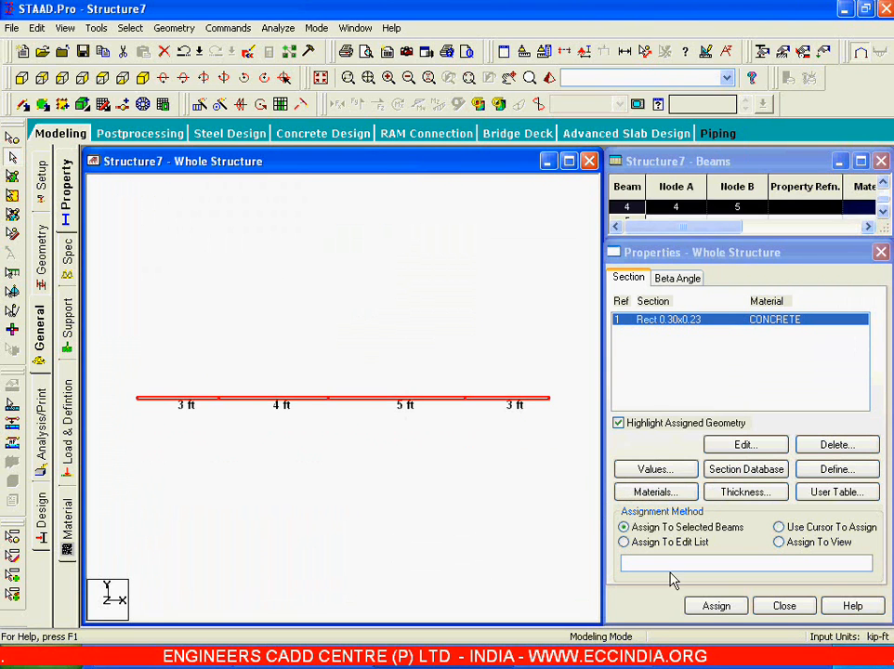
{"action": "left_click", "coordinate": [709, 604]}
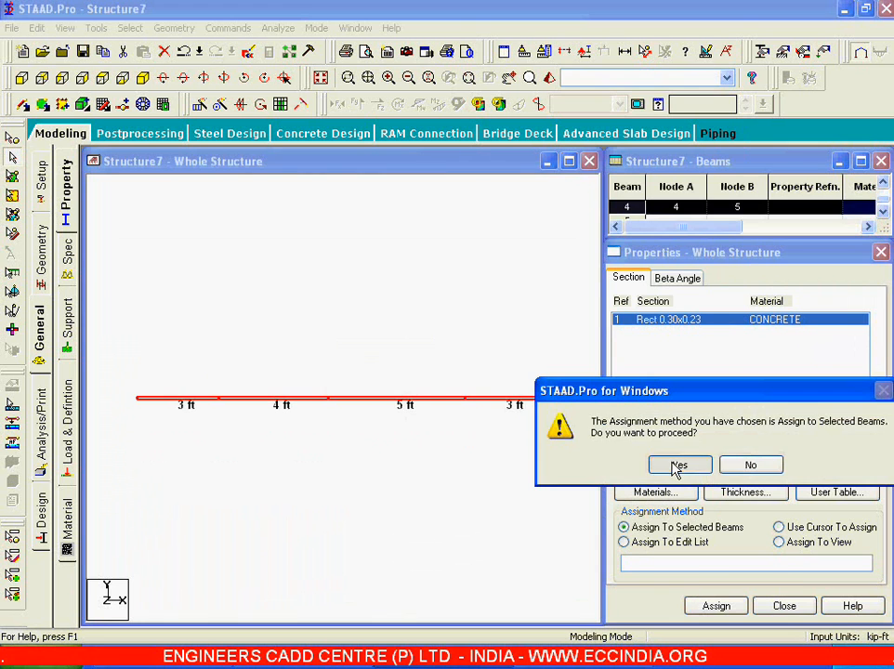
{"action": "left_click", "coordinate": [677, 466]}
- Create a pinned support for the structure
{"action": "left_click", "coordinate": [67, 321]}
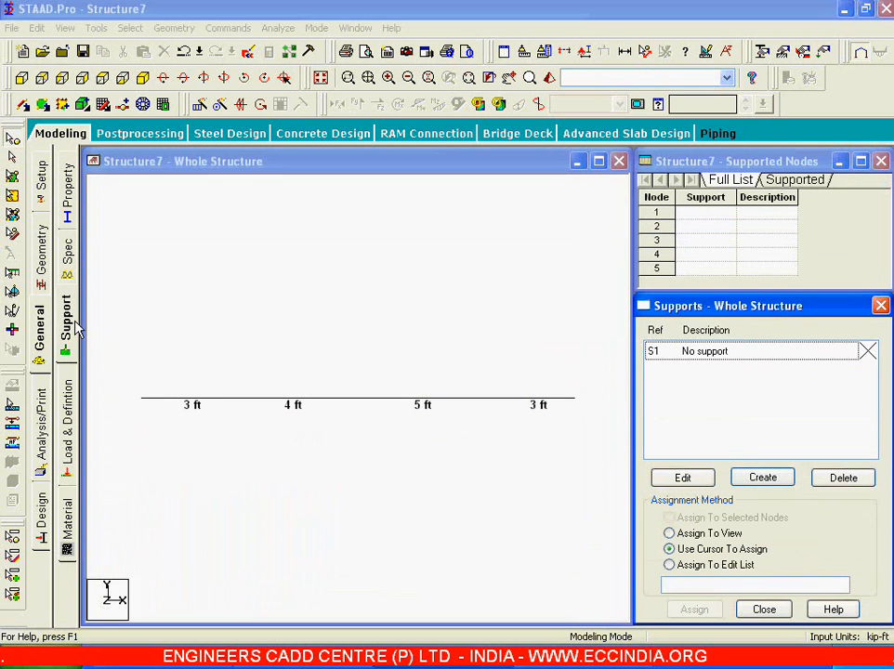
{"action": "left_click", "coordinate": [759, 478]}
{"action": "left_click", "coordinate": [617, 265]}
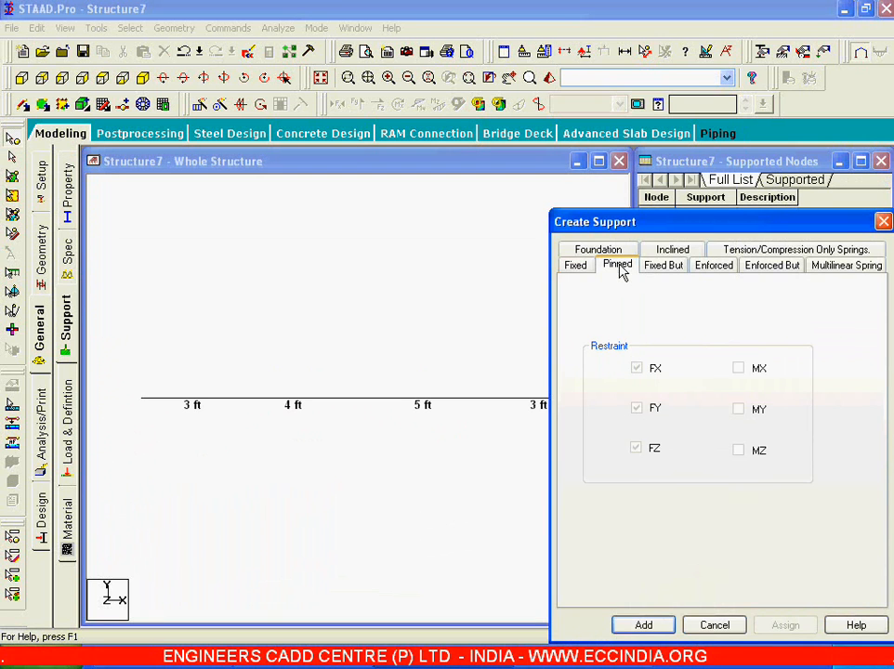
{"action": "left_click", "coordinate": [643, 624]}
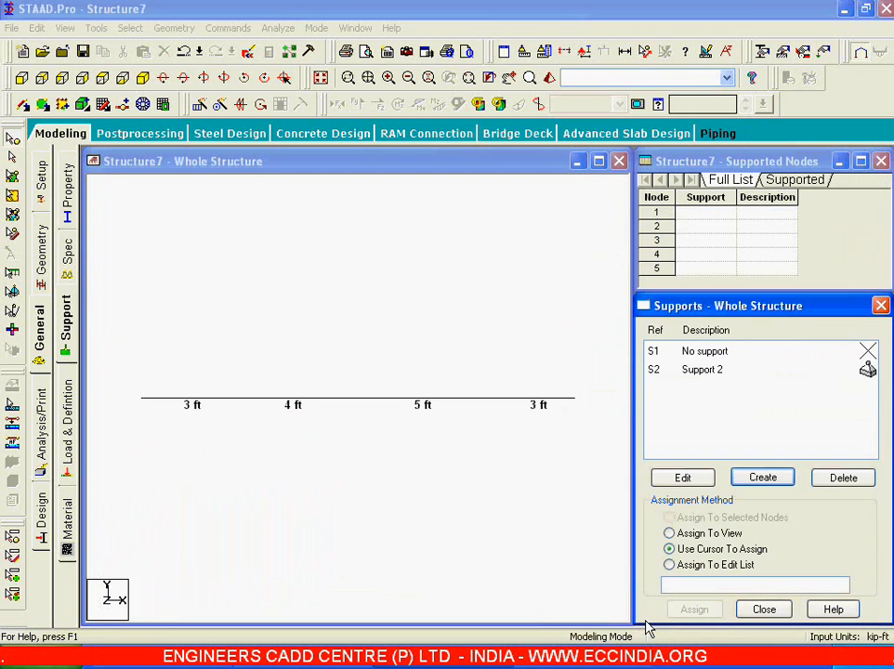
- Create a Fixed But support with FX and MZ released
{"action": "left_click", "coordinate": [770, 478]}
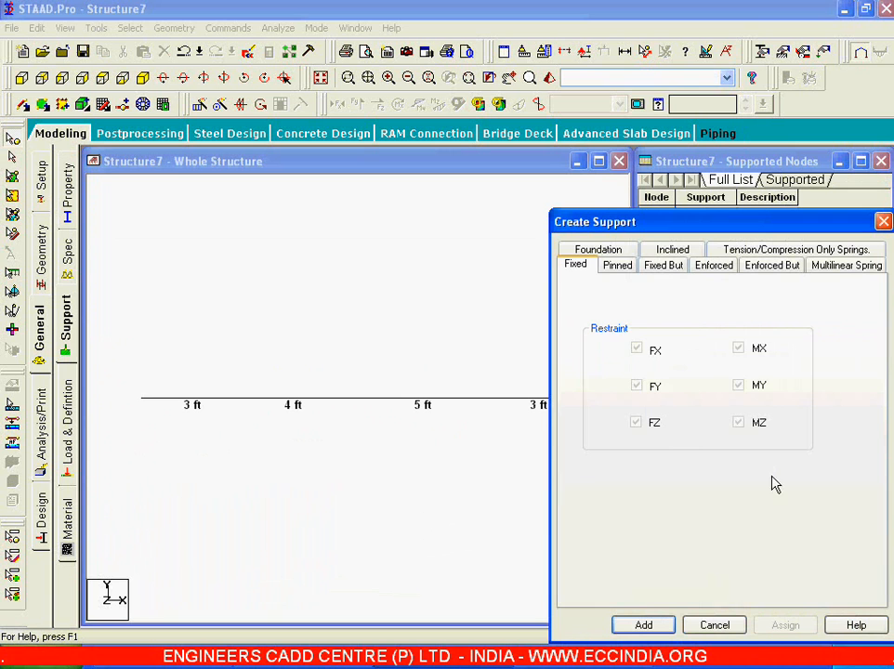
{"action": "left_click", "coordinate": [669, 266]}
{"action": "left_click", "coordinate": [601, 326]}
{"action": "left_click", "coordinate": [600, 447]}
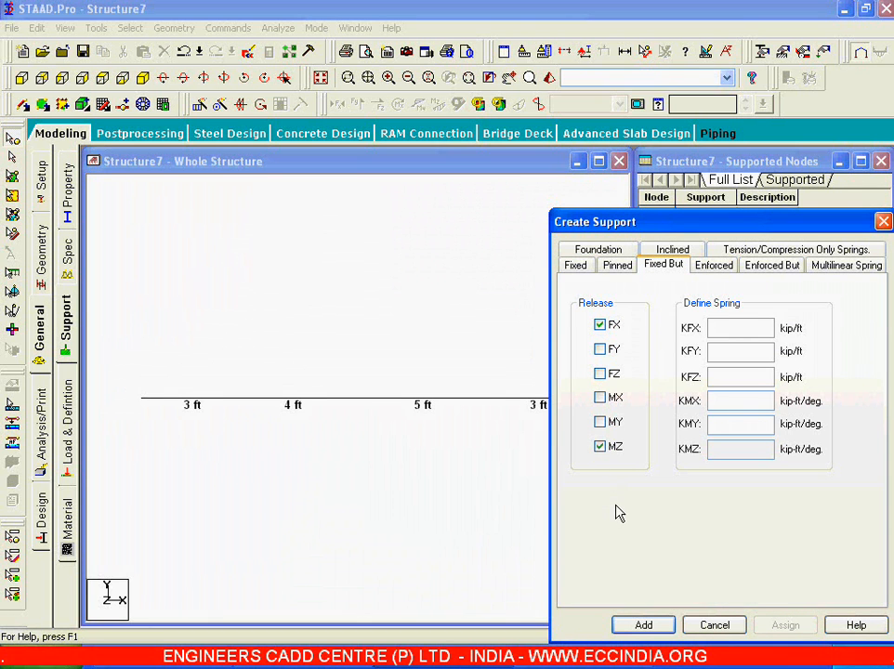
{"action": "left_click", "coordinate": [650, 624]}
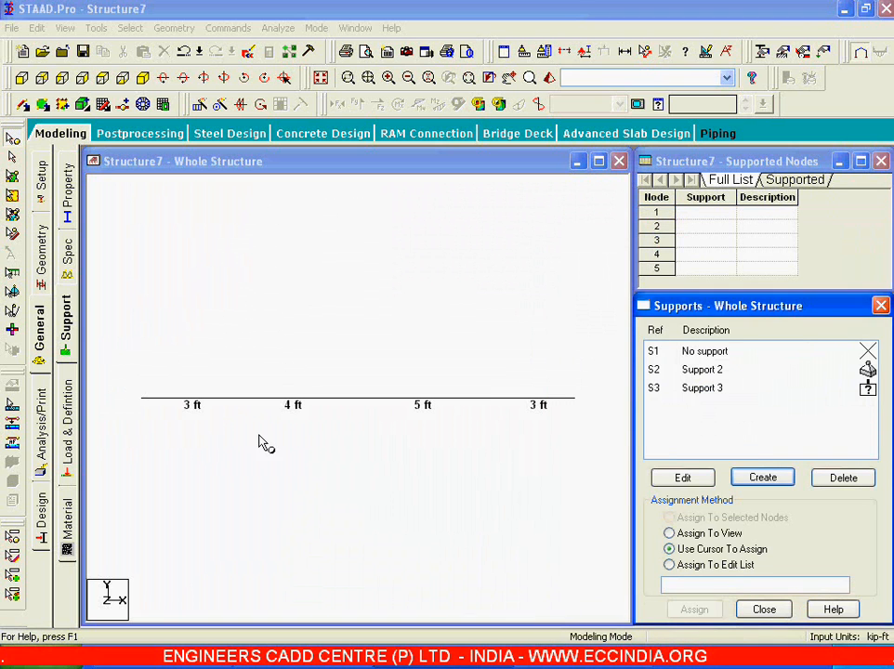
- Show the node number labels on the beam model
{"action": "right_click", "coordinate": [234, 305]}
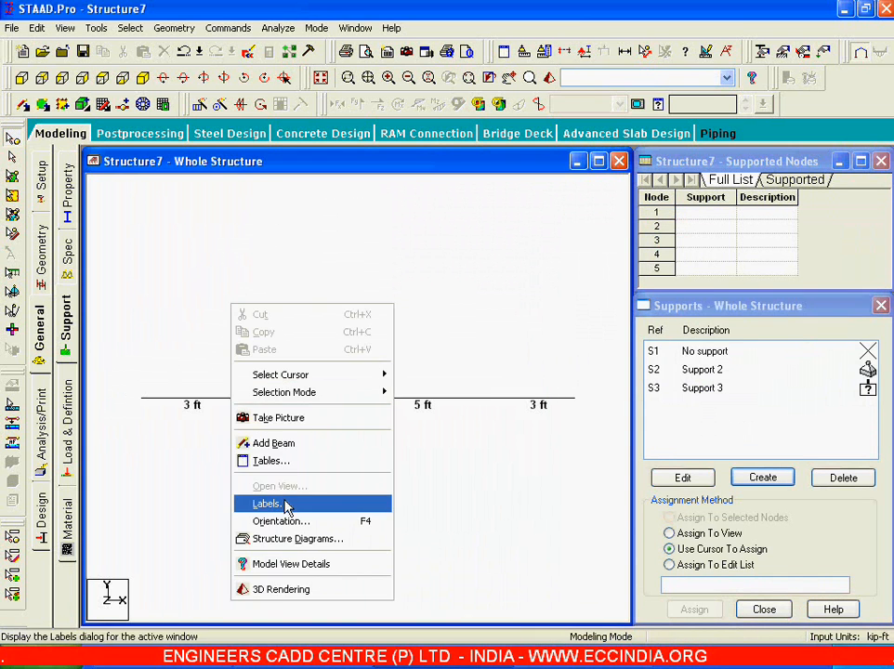
{"action": "left_click", "coordinate": [283, 503]}
{"action": "left_click", "coordinate": [295, 152]}
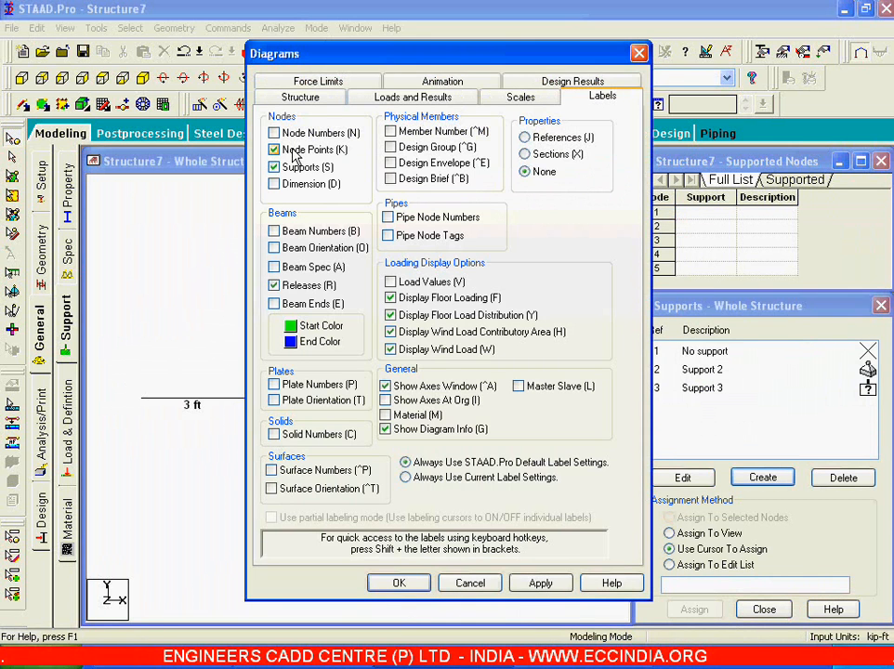
{"action": "left_click", "coordinate": [399, 583]}
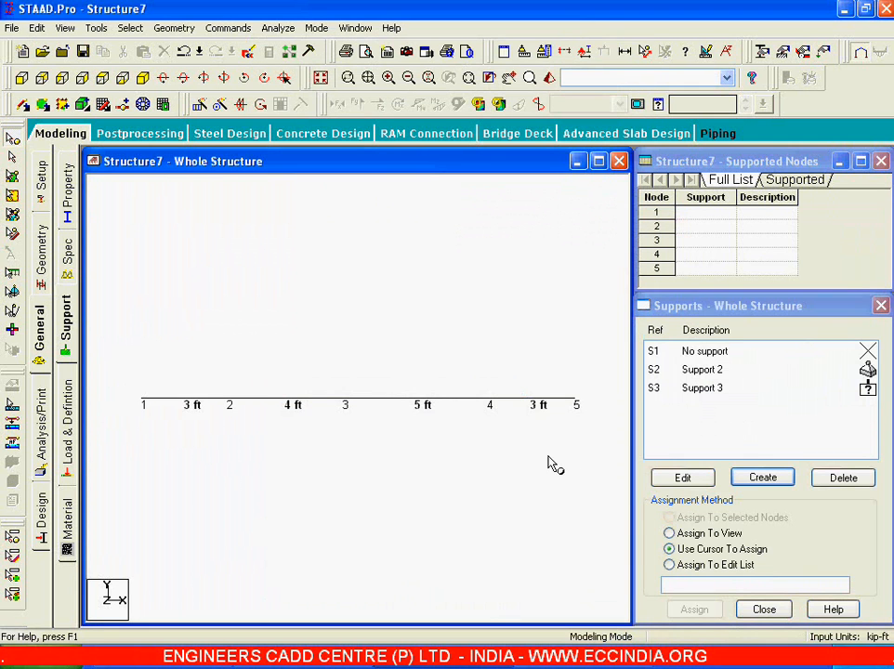
- Change the view labels to show node points instead of node numbers
{"action": "right_click", "coordinate": [330, 327]}
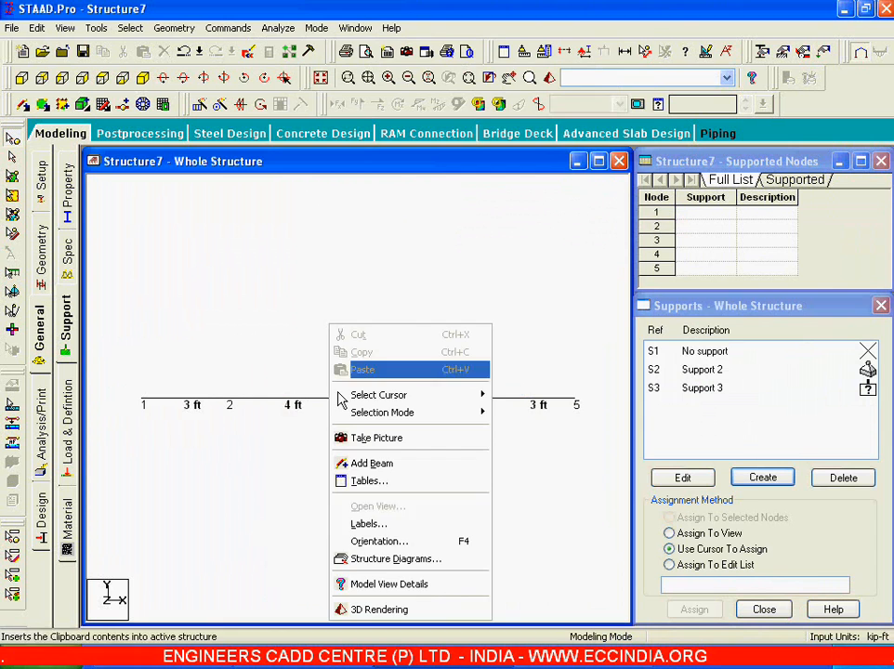
{"action": "left_click", "coordinate": [369, 523]}
{"action": "left_click", "coordinate": [279, 169]}
{"action": "left_click", "coordinate": [274, 150]}
{"action": "left_click", "coordinate": [274, 132]}
{"action": "left_click", "coordinate": [399, 583]}
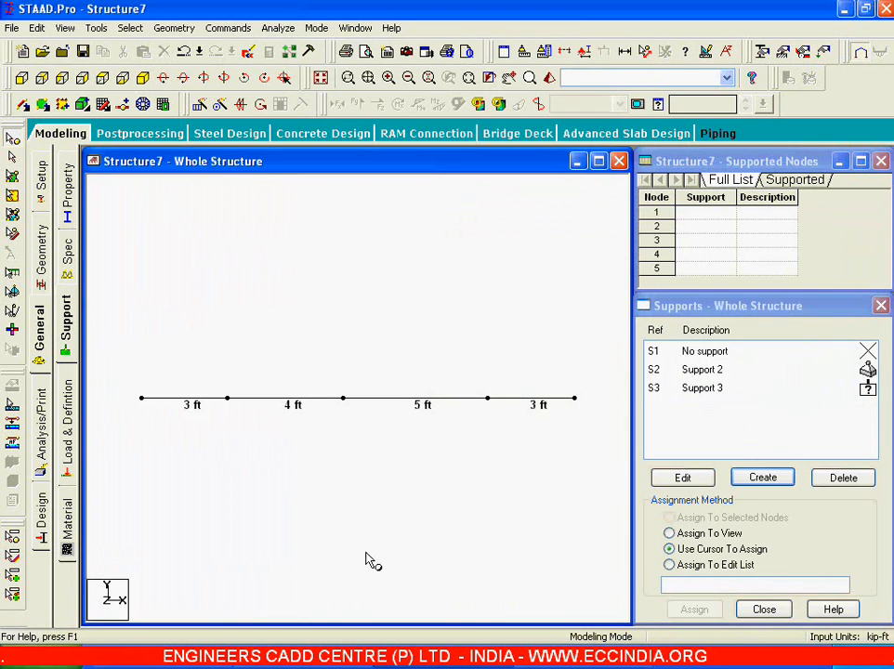
- Assign the Fixed But support S3 to node 2, the node 3 ft from the beam's start
{"action": "left_click", "coordinate": [707, 391]}
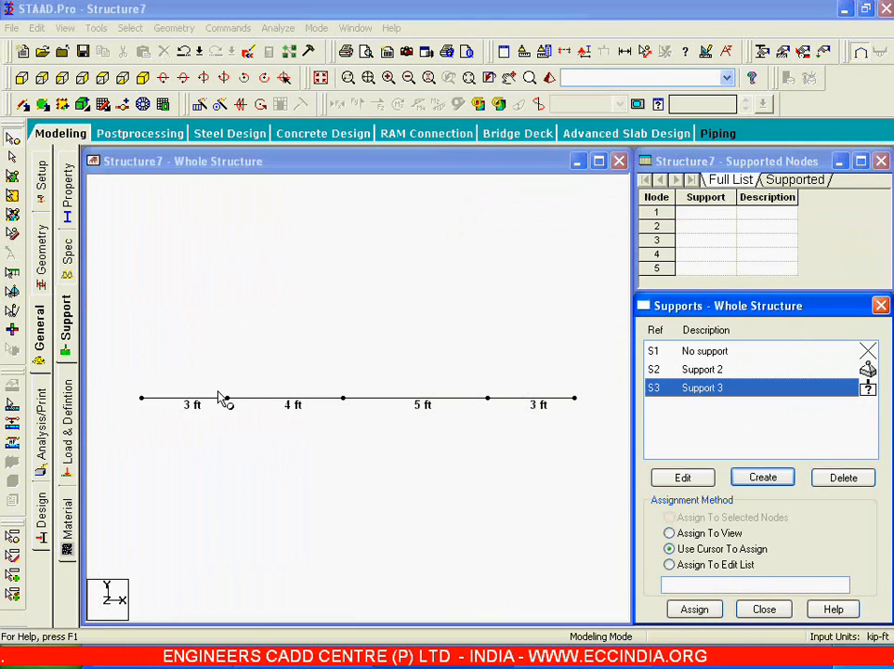
{"action": "left_click_drag", "start_coordinate": [213, 376], "coordinate": [241, 443]}
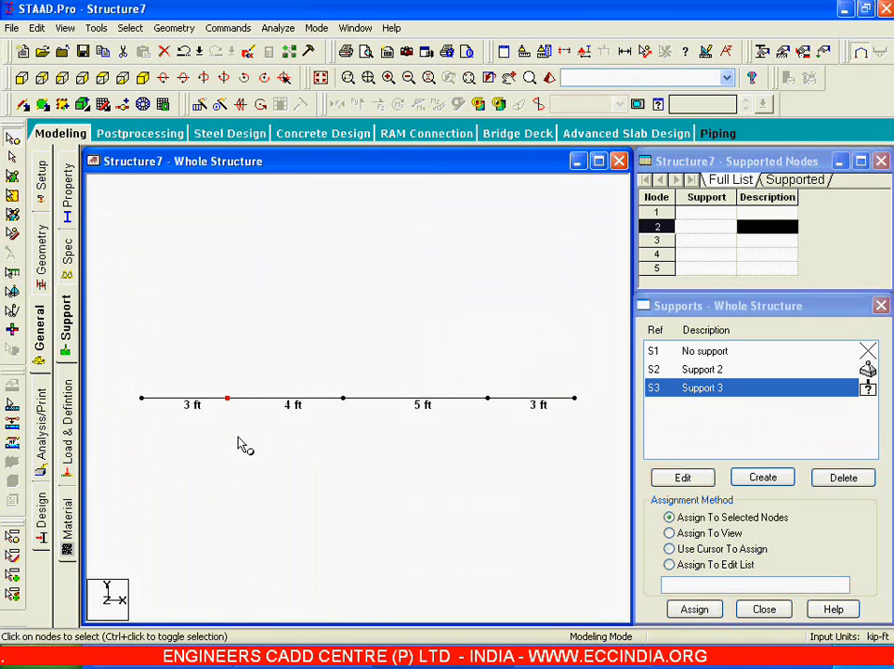
{"action": "left_click", "coordinate": [692, 609]}
{"action": "left_click", "coordinate": [680, 493]}
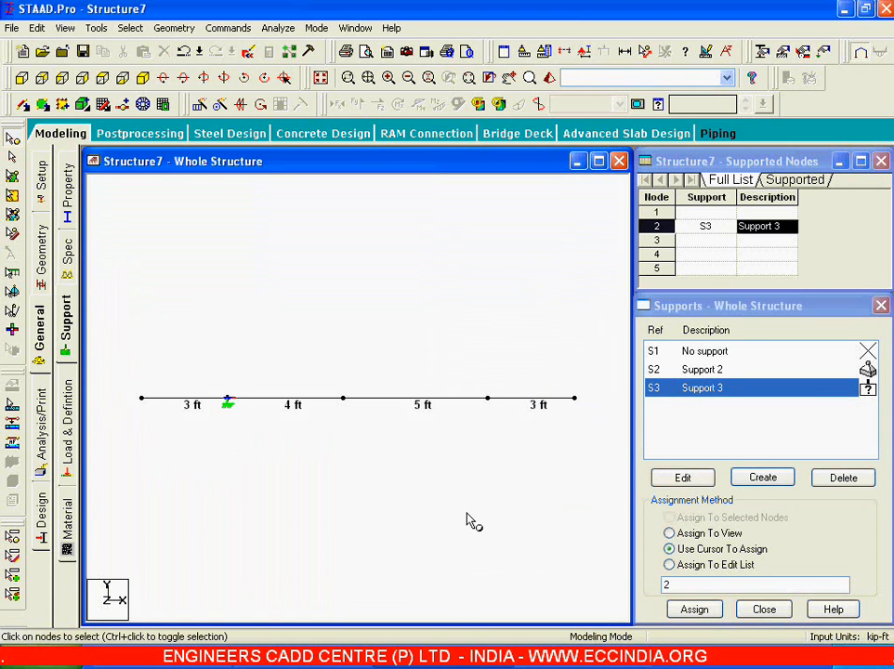
- Assign support S2 to node 5, the far end of the last 3 ft member
{"action": "left_click", "coordinate": [697, 370]}
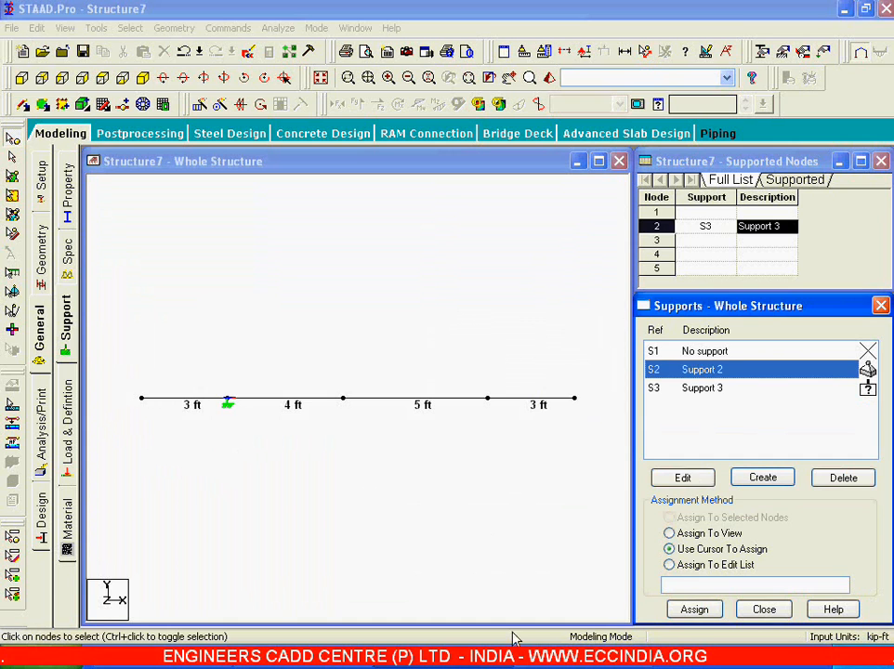
{"action": "left_click", "coordinate": [363, 664]}
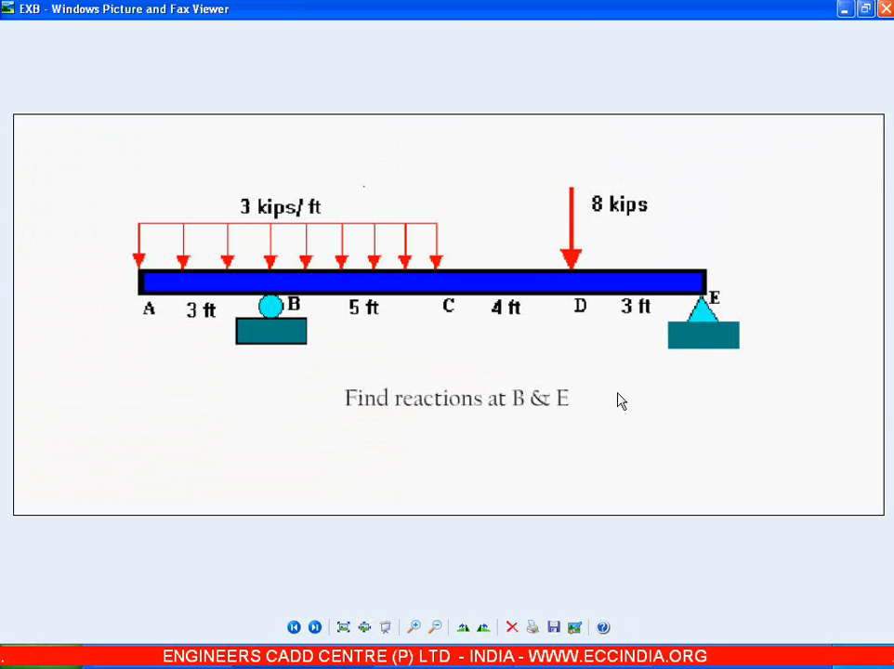
{"action": "left_click", "coordinate": [404, 661]}
{"action": "left_click_drag", "start_coordinate": [565, 379], "coordinate": [582, 426]}
{"action": "left_click", "coordinate": [694, 609]}
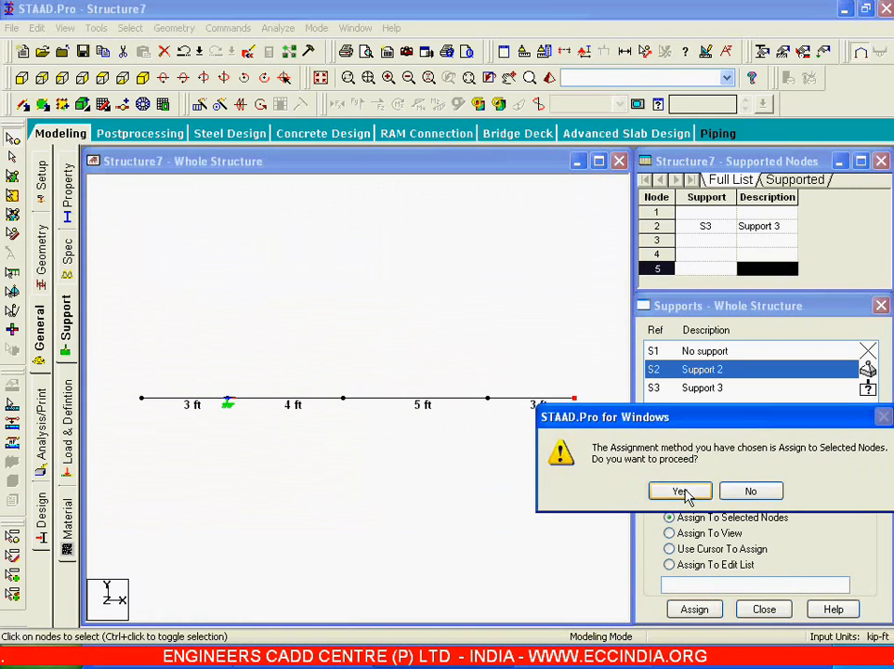
{"action": "left_click", "coordinate": [682, 490]}
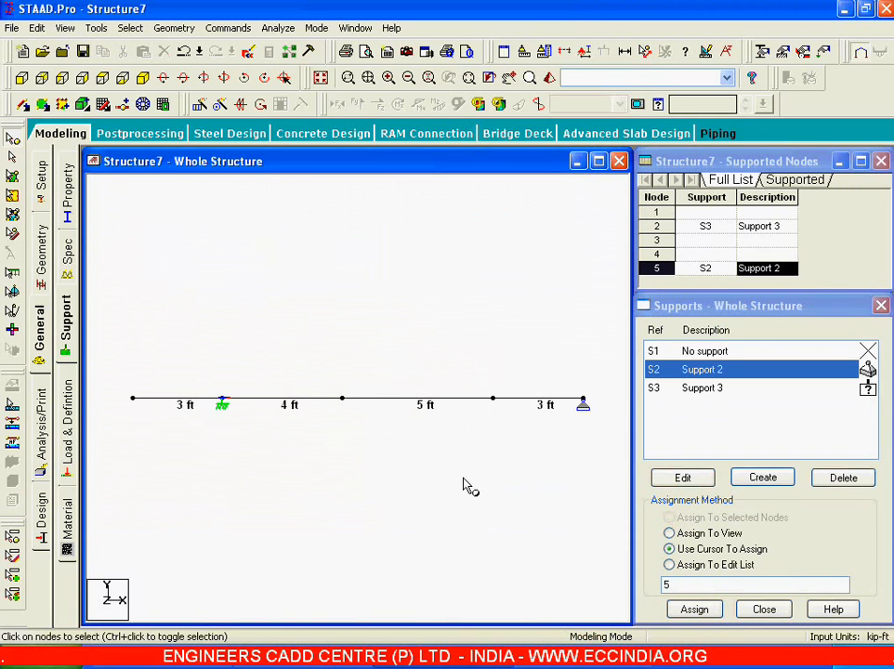
- Create primary load case 1 with the title LOAD CASE 1 and loading type None
{"action": "left_click", "coordinate": [341, 666]}
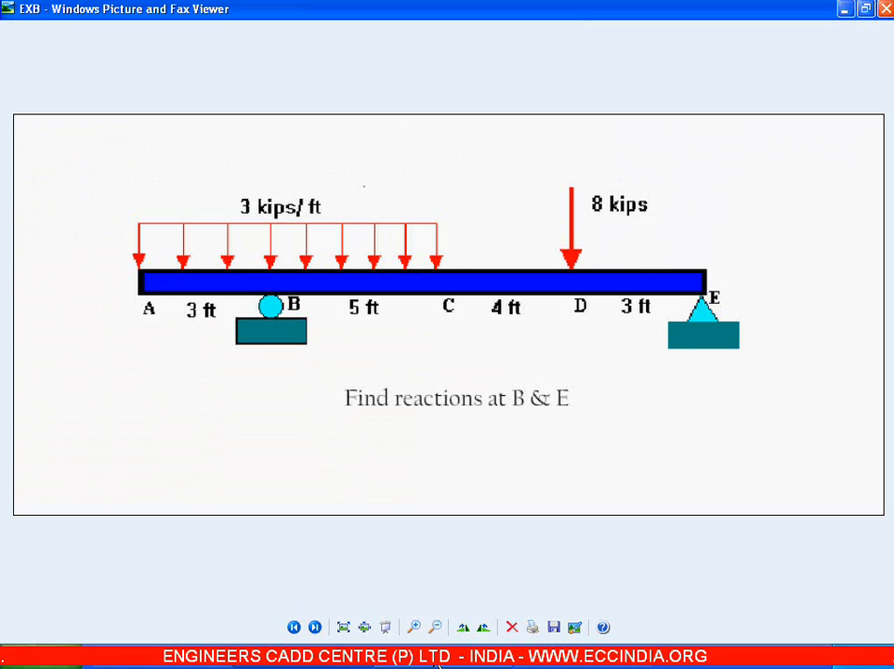
{"action": "left_click", "coordinate": [437, 664]}
{"action": "left_click", "coordinate": [68, 428]}
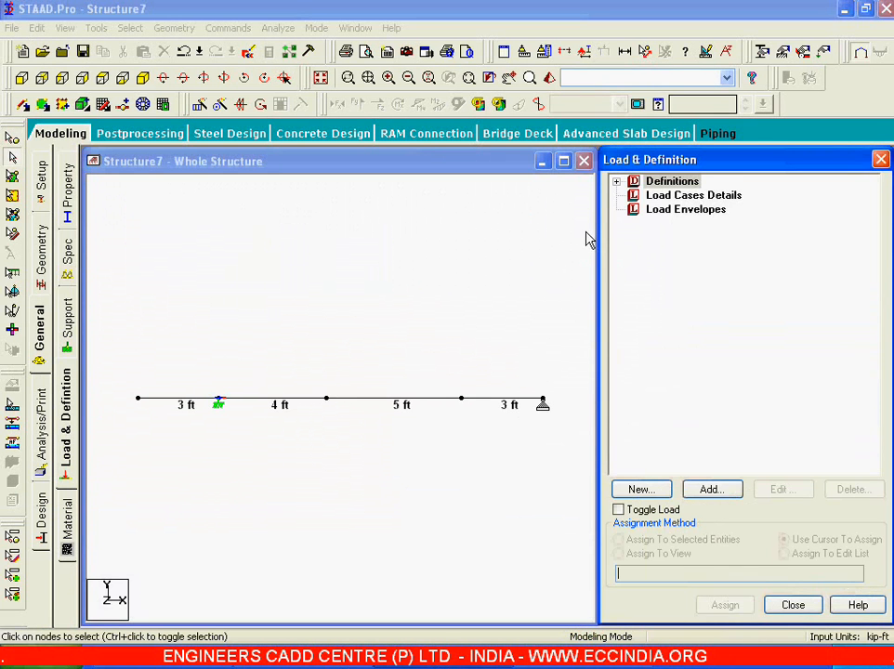
{"action": "left_click", "coordinate": [659, 196]}
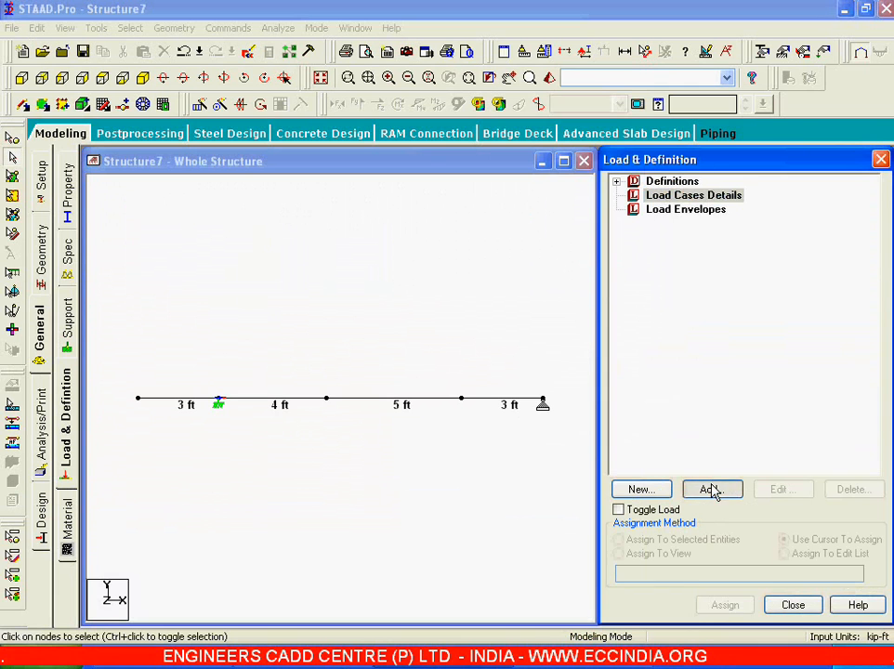
{"action": "left_click", "coordinate": [712, 489]}
{"action": "left_click", "coordinate": [609, 516]}
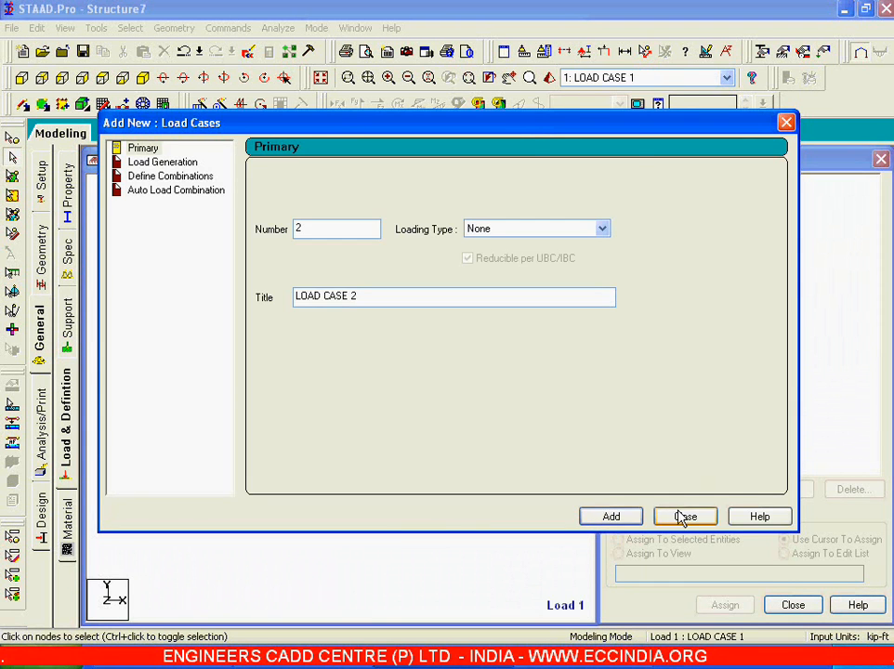
{"action": "left_click", "coordinate": [685, 517]}
- Add a uniform member force of -3 kip/ft in the GY direction to LOAD CASE 1
{"action": "left_click", "coordinate": [683, 210]}
{"action": "left_click", "coordinate": [722, 488]}
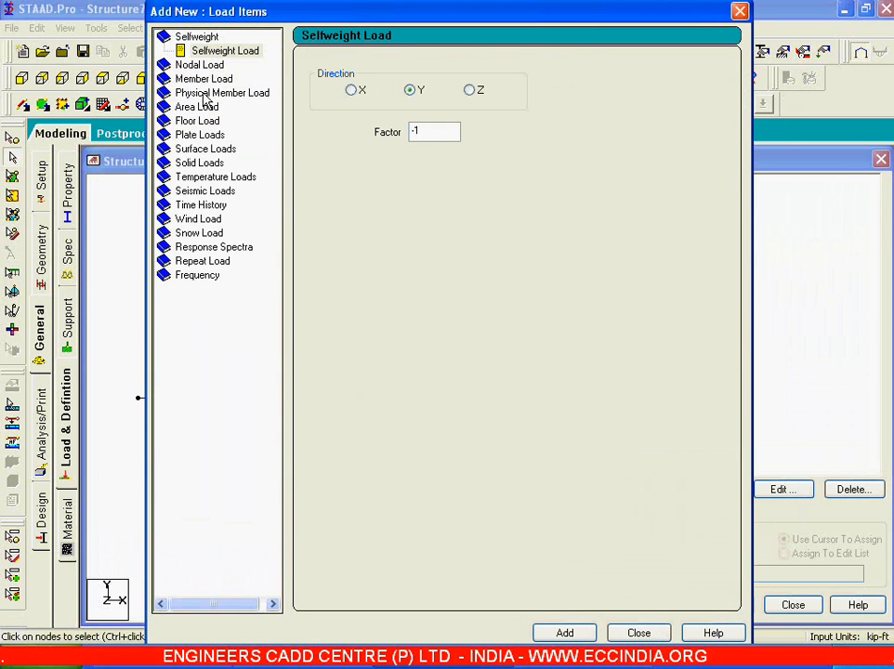
{"action": "left_click", "coordinate": [203, 81]}
{"action": "double_click", "coordinate": [471, 109]}
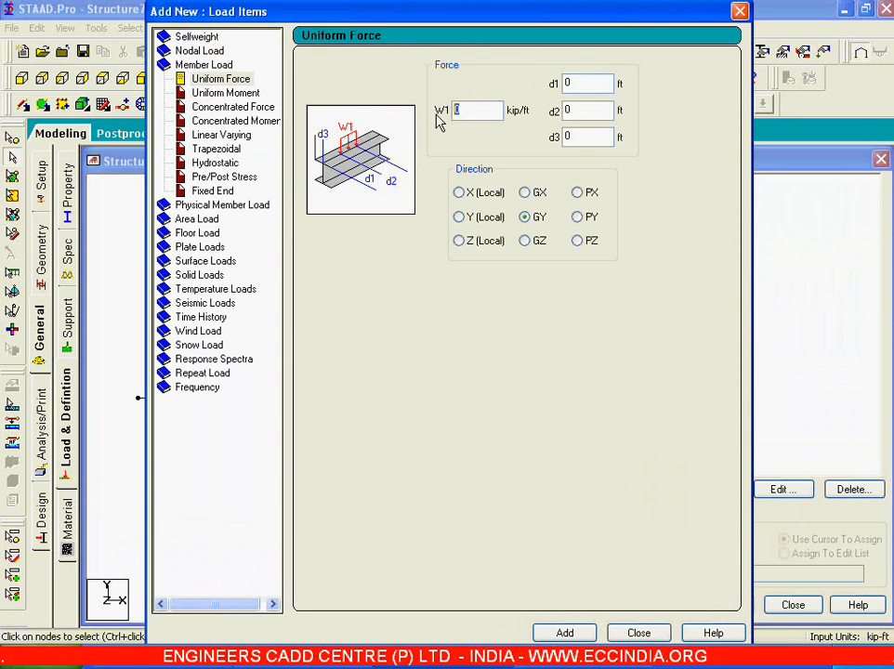
{"action": "left_click", "coordinate": [265, 658]}
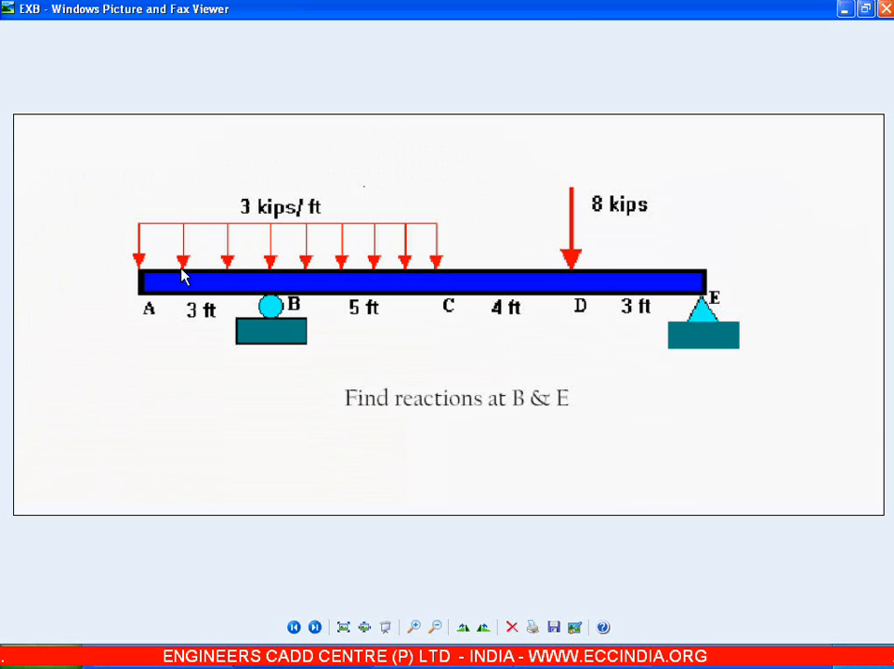
{"action": "left_click", "coordinate": [307, 657]}
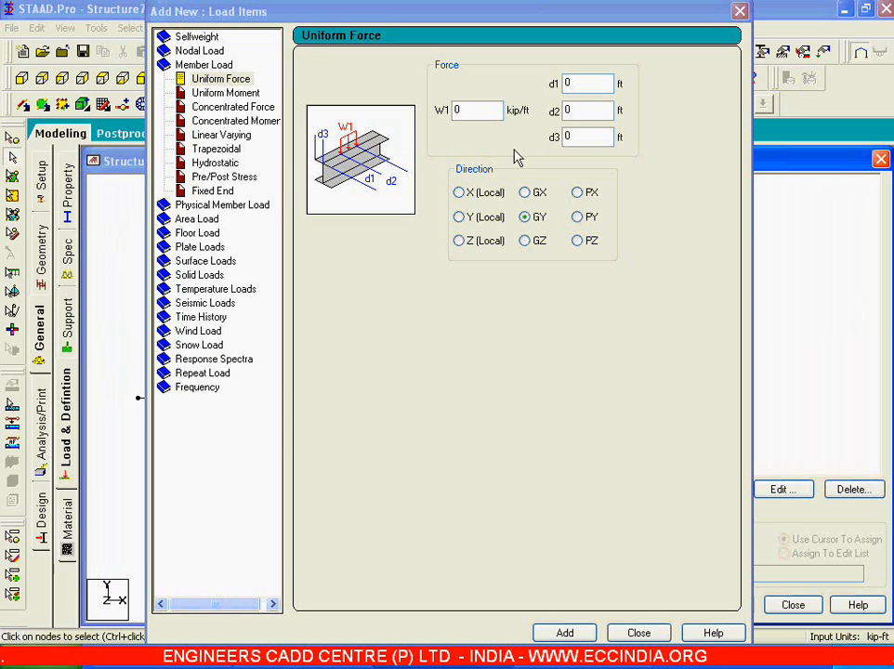
{"action": "left_click_drag", "start_coordinate": [480, 111], "coordinate": [427, 115]}
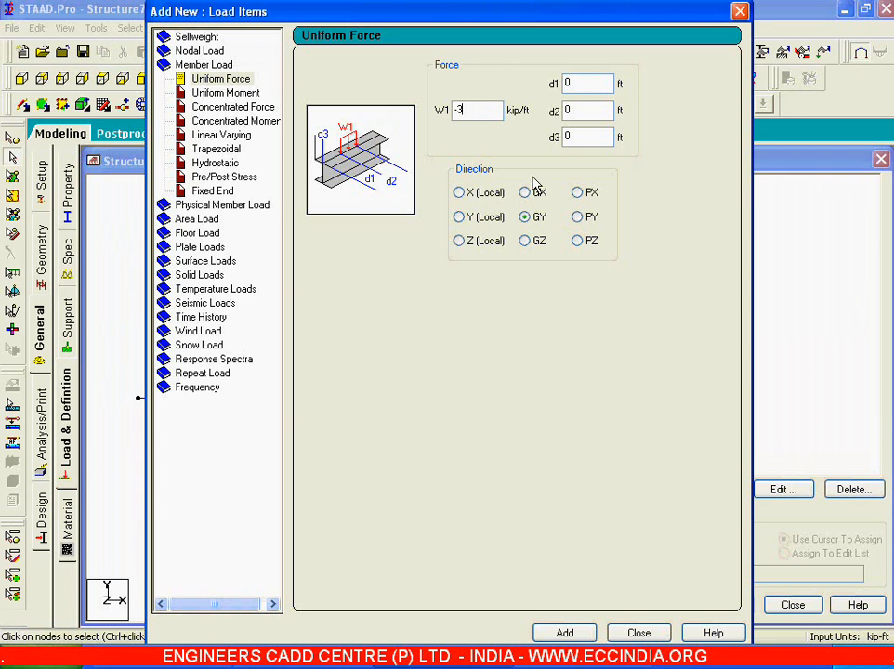
{"action": "left_click", "coordinate": [564, 632]}
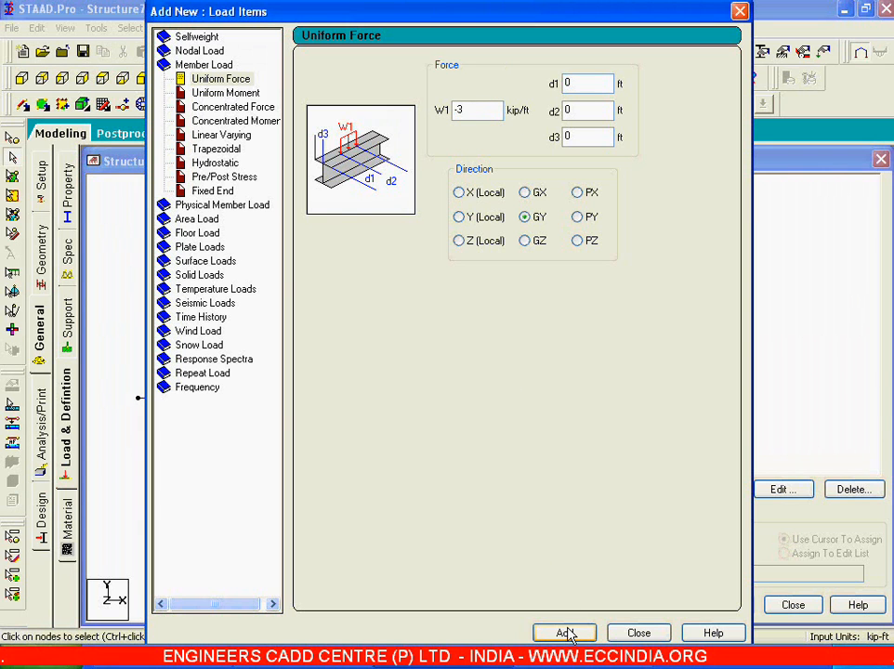
- Add a nodal load with Fy of -8 kip to LOAD CASE 1 and finish adding load items
{"action": "left_click", "coordinate": [177, 52]}
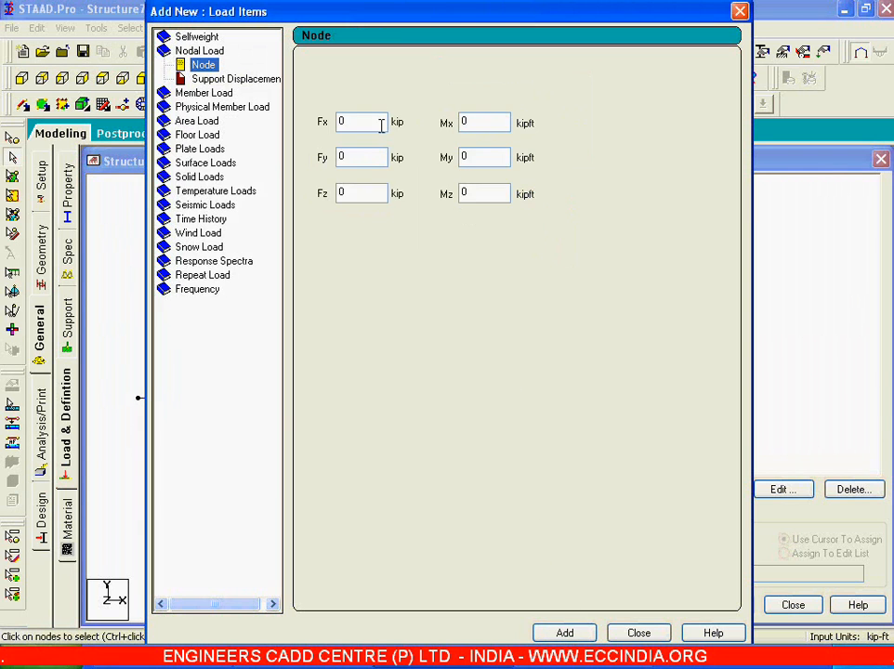
{"action": "double_click", "coordinate": [360, 158]}
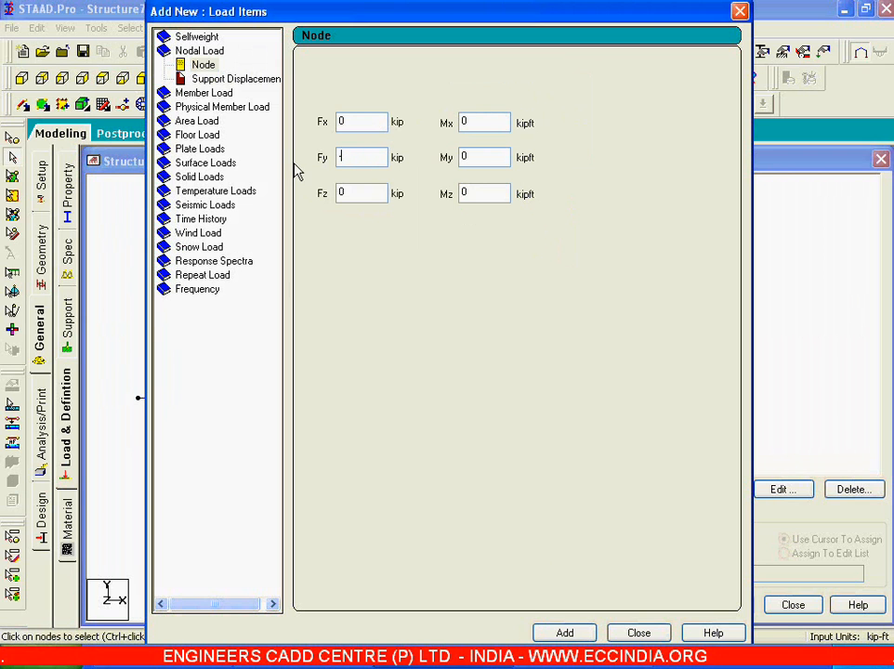
{"action": "left_click", "coordinate": [337, 663]}
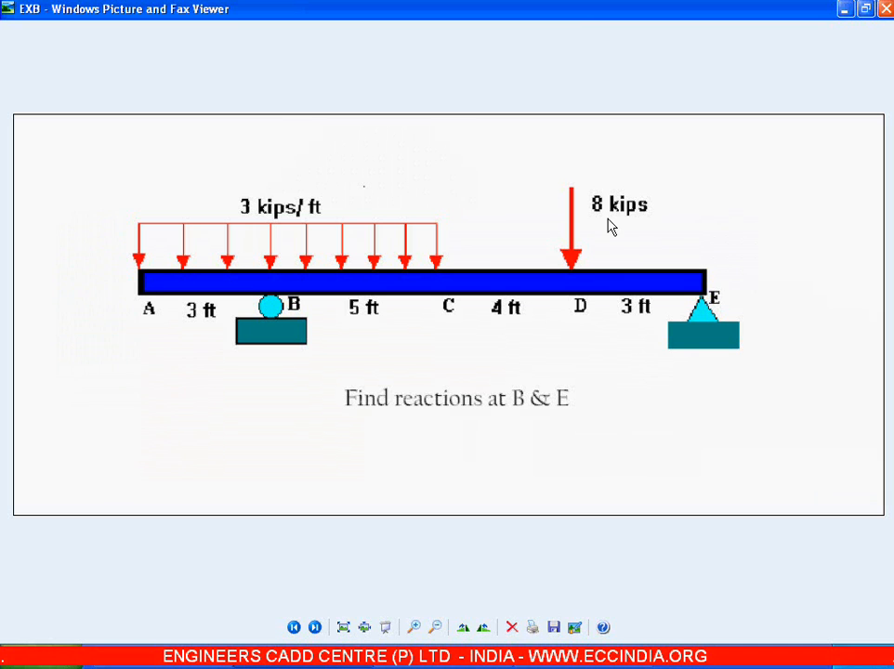
{"action": "left_click", "coordinate": [453, 665]}
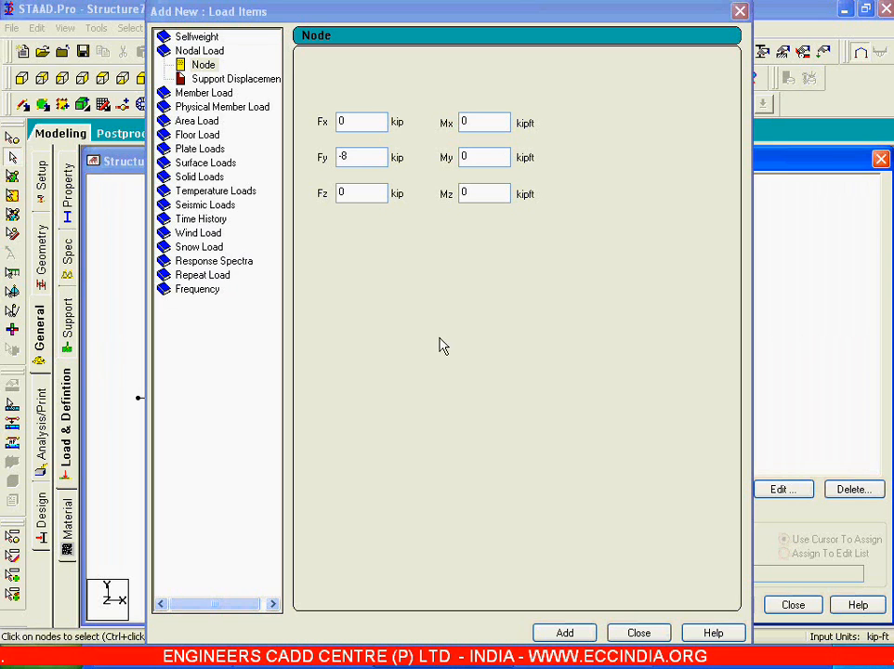
{"action": "left_click", "coordinate": [567, 631]}
{"action": "left_click", "coordinate": [638, 632]}
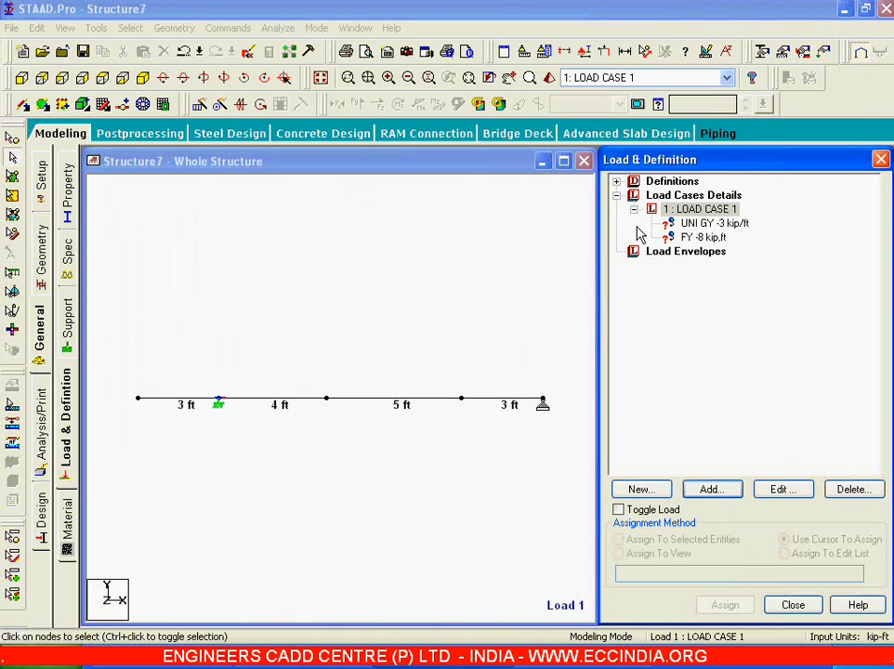
- Assign the -3 kip/ft uniform load to the first two members, the initial 3 ft and 4 ft spans
{"action": "left_click", "coordinate": [691, 224]}
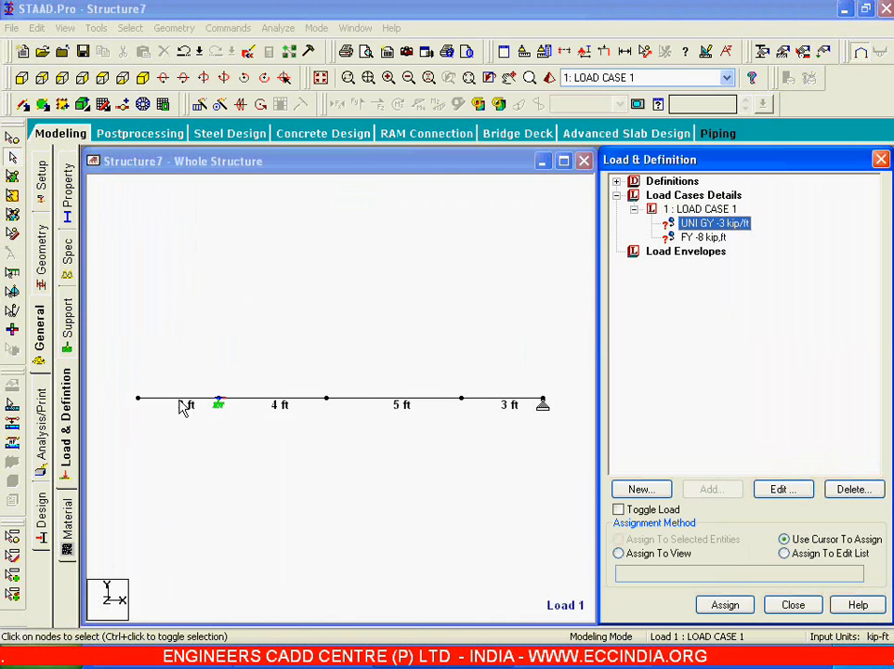
{"action": "left_click", "coordinate": [188, 406]}
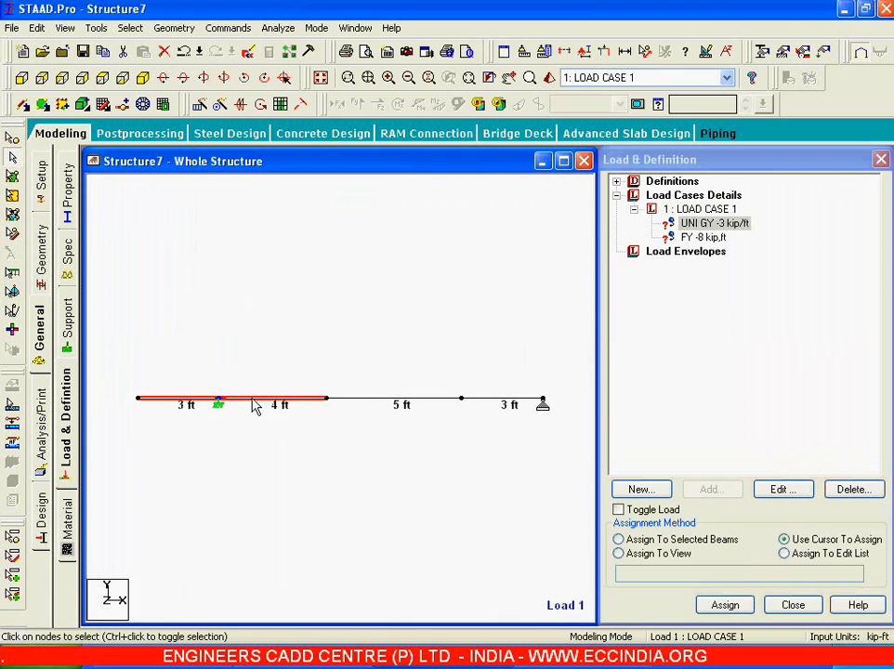
{"action": "left_click", "coordinate": [619, 540]}
{"action": "left_click", "coordinate": [710, 605]}
{"action": "left_click", "coordinate": [625, 417]}
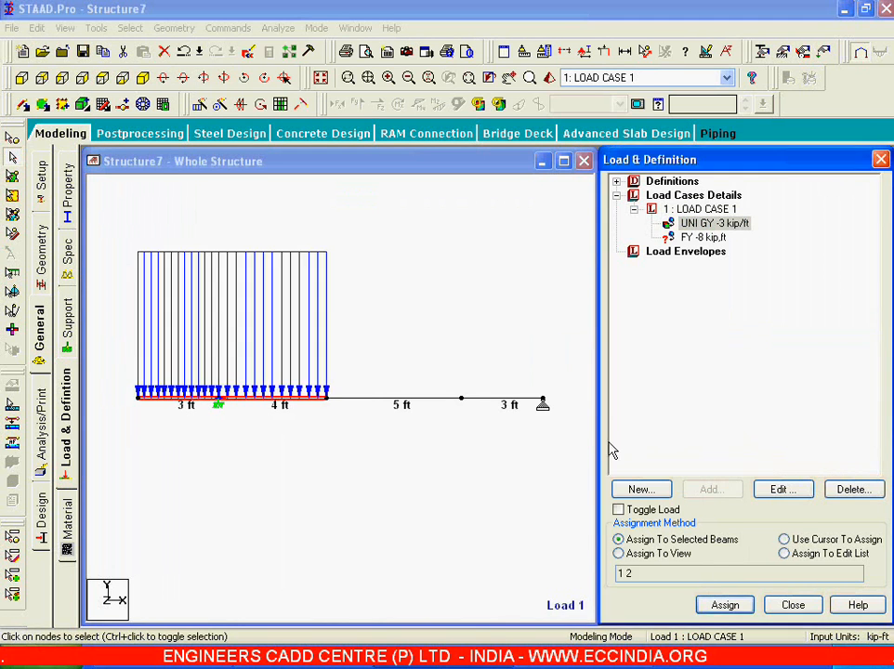
- Assign the -8 kip nodal load to node 4, between the 5 ft and last 3 ft members
{"action": "left_click", "coordinate": [703, 238]}
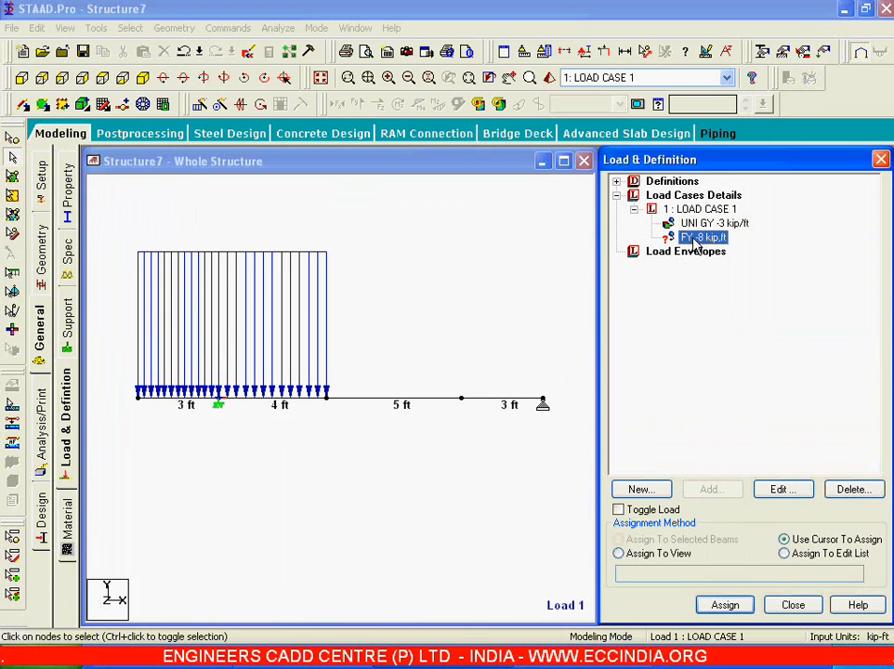
{"action": "left_click", "coordinate": [19, 137]}
{"action": "left_click_drag", "start_coordinate": [444, 362], "coordinate": [471, 428]}
{"action": "left_click", "coordinate": [621, 540]}
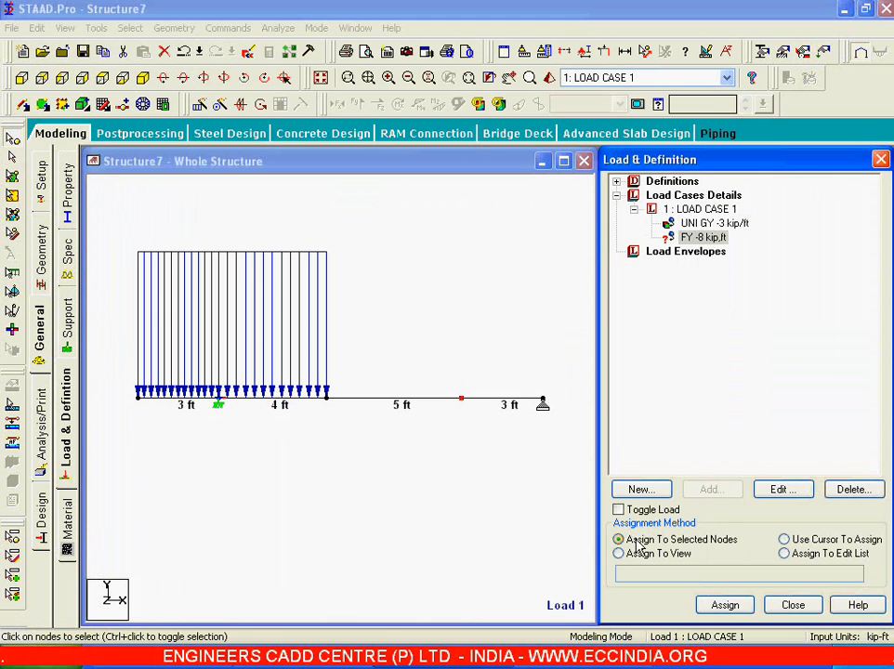
{"action": "left_click", "coordinate": [725, 605]}
{"action": "left_click", "coordinate": [622, 361]}
{"action": "left_click", "coordinate": [479, 495]}
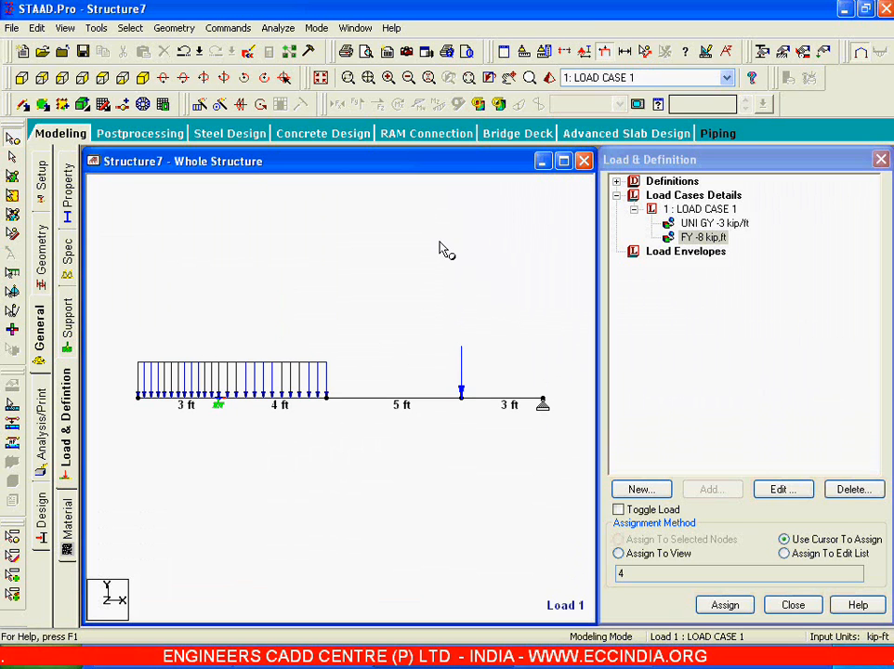
- Add a Perform Analysis command with the No Print option
{"action": "left_click", "coordinate": [42, 454]}
{"action": "left_click", "coordinate": [395, 517]}
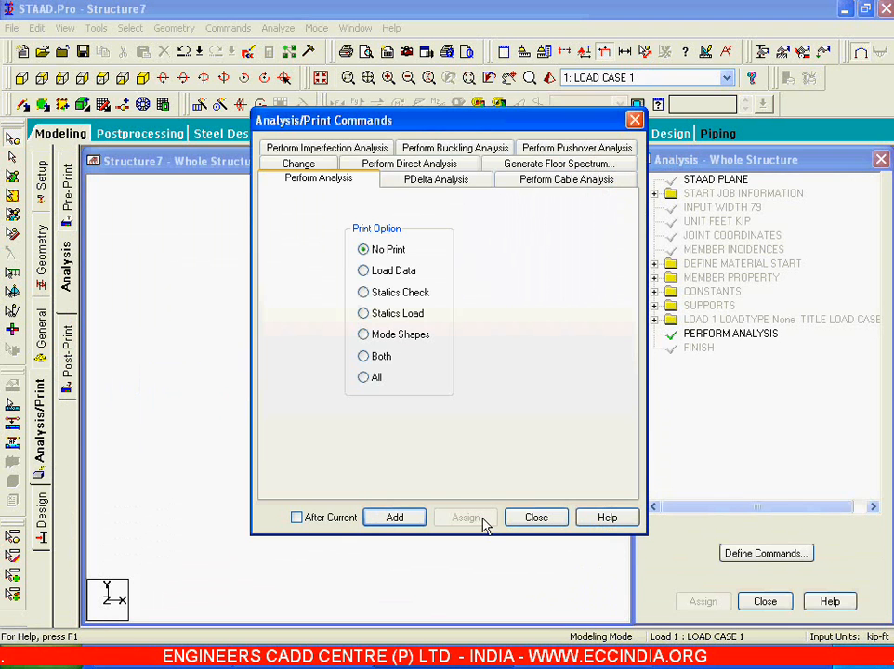
{"action": "left_click", "coordinate": [536, 518]}
- Run the analysis and open the postprocessing results for LOAD CASE 1 in a maximized structure view
{"action": "left_click", "coordinate": [278, 28]}
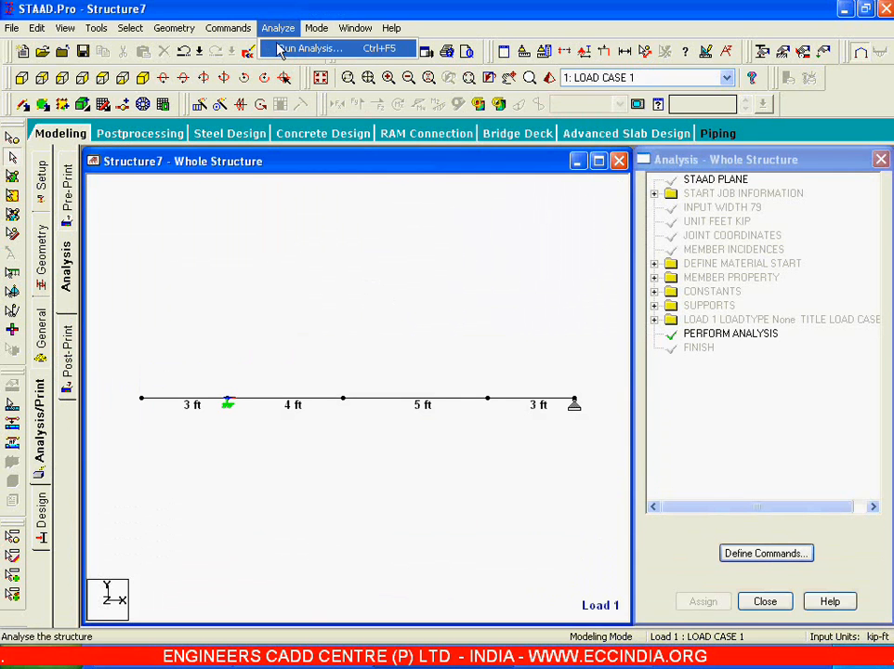
{"action": "left_click", "coordinate": [281, 49]}
{"action": "left_click", "coordinate": [347, 357]}
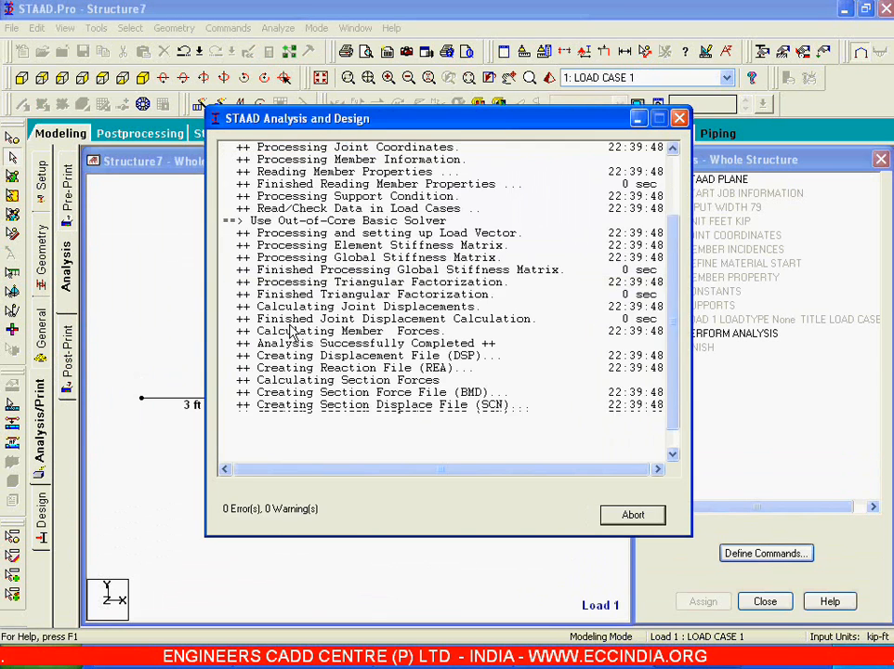
{"action": "left_click", "coordinate": [630, 515]}
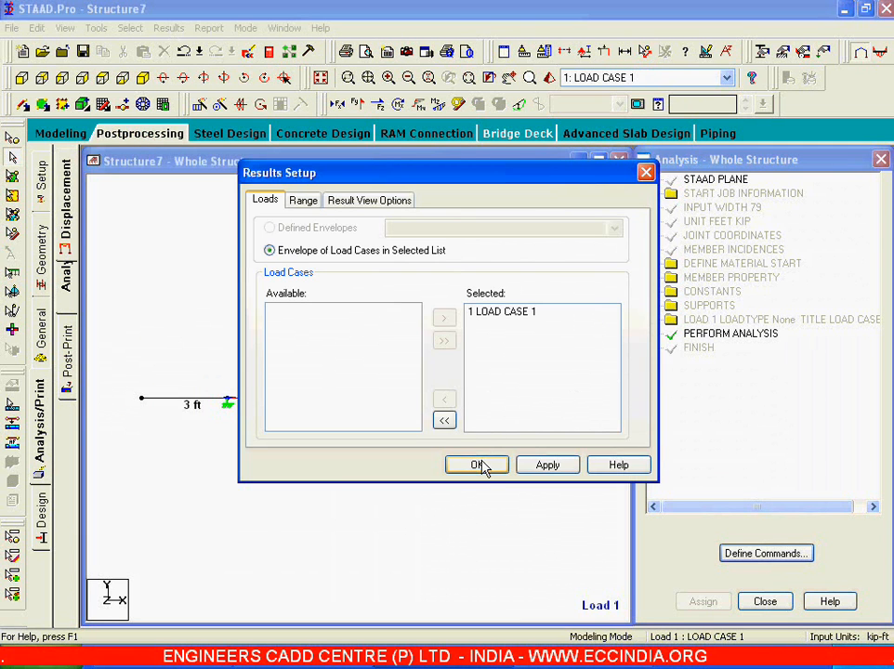
{"action": "left_click", "coordinate": [477, 464]}
{"action": "left_click", "coordinate": [308, 162]}
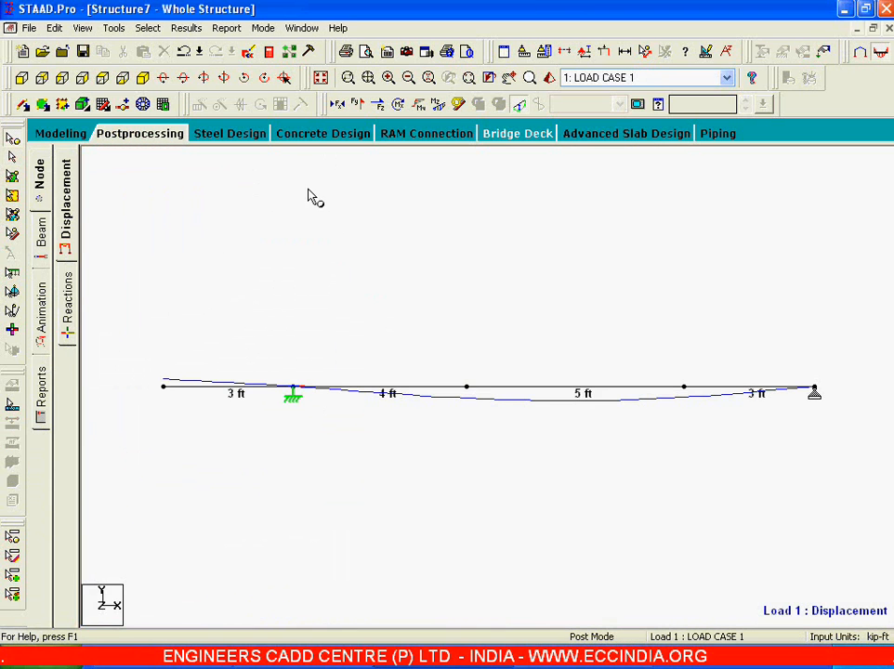
- Hide the displacement diagram and remove the member dimensions from the beam view
{"action": "left_click", "coordinate": [344, 658]}
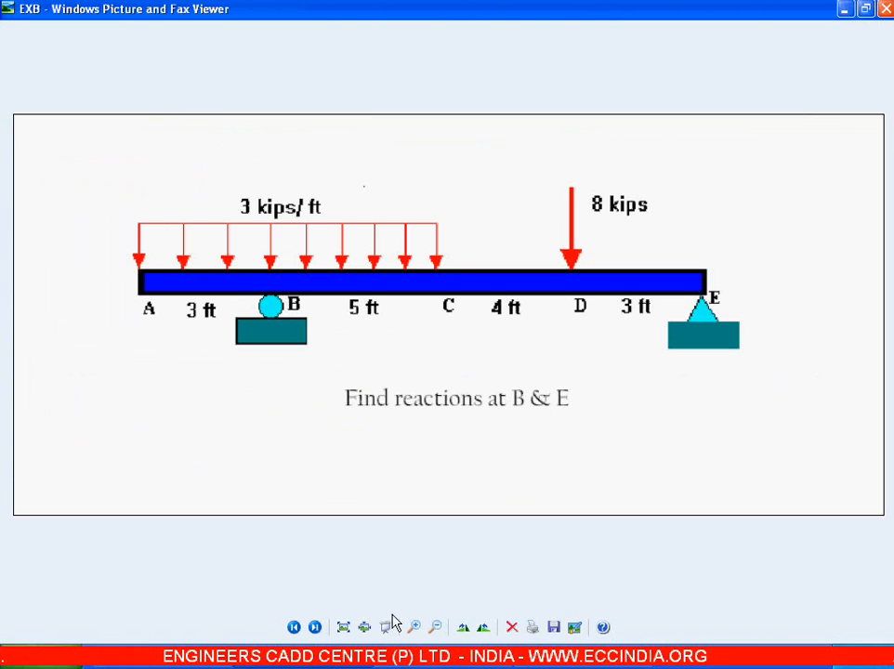
{"action": "left_click", "coordinate": [436, 663]}
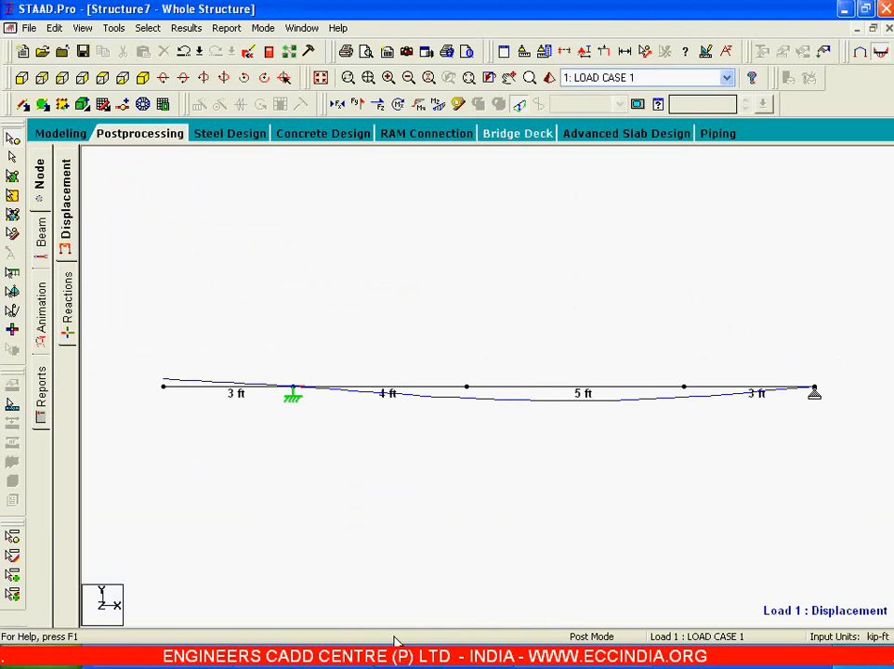
{"action": "left_click", "coordinate": [519, 110]}
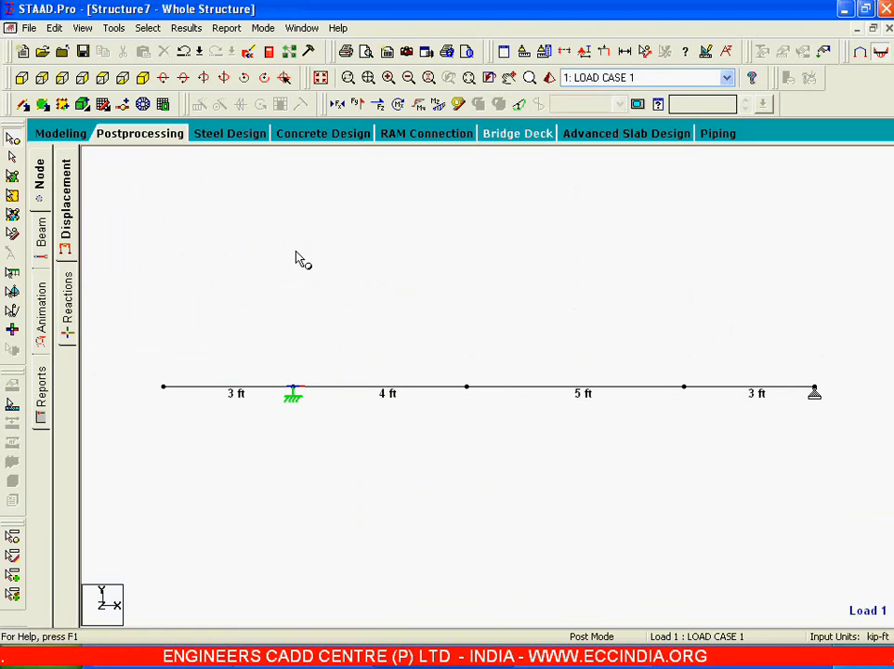
{"action": "left_click", "coordinate": [624, 51]}
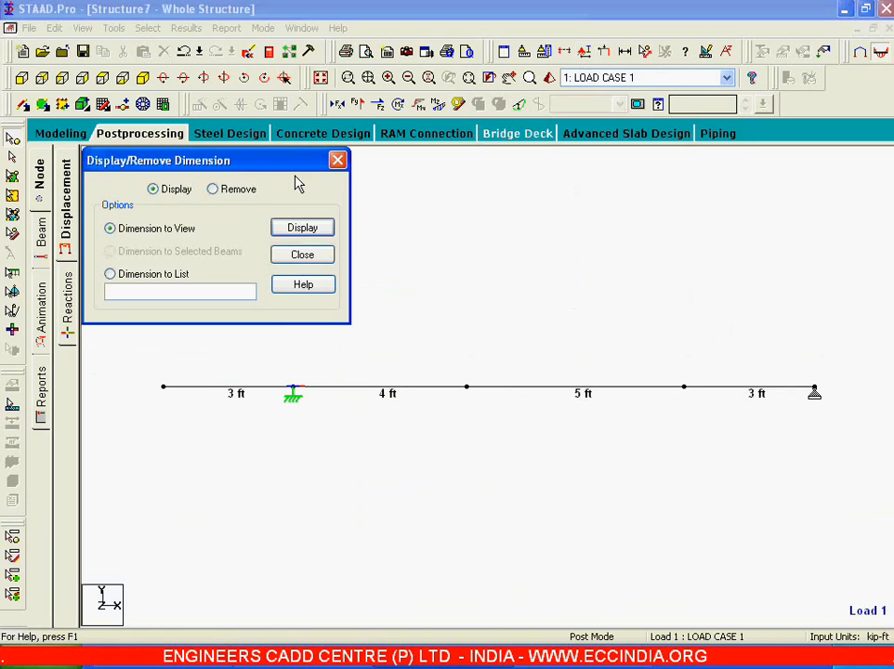
{"action": "left_click", "coordinate": [237, 190]}
{"action": "left_click", "coordinate": [300, 227]}
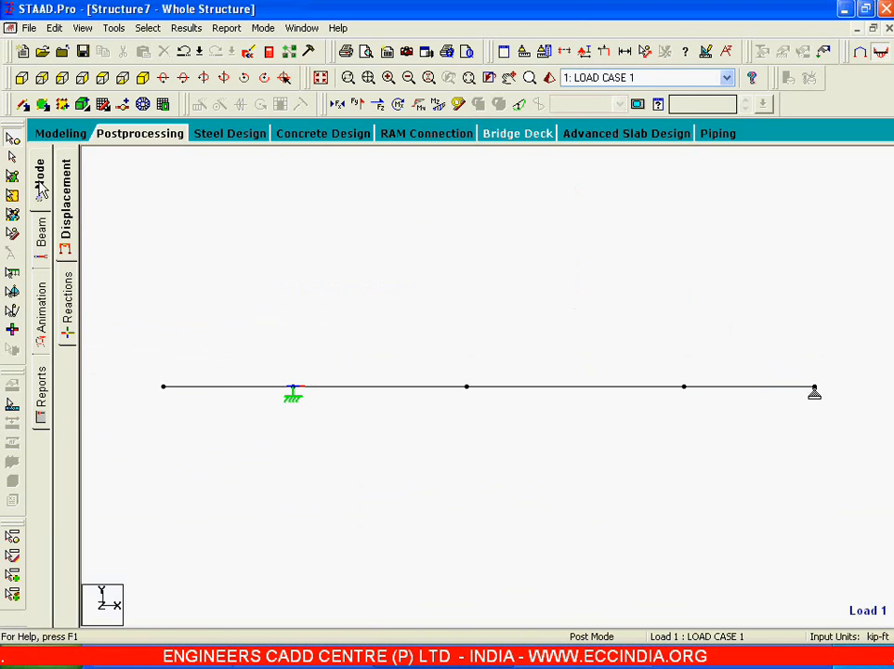
- Display the support reactions for LOAD CASE 1 in a maximized whole-structure view
{"action": "left_click", "coordinate": [68, 302]}
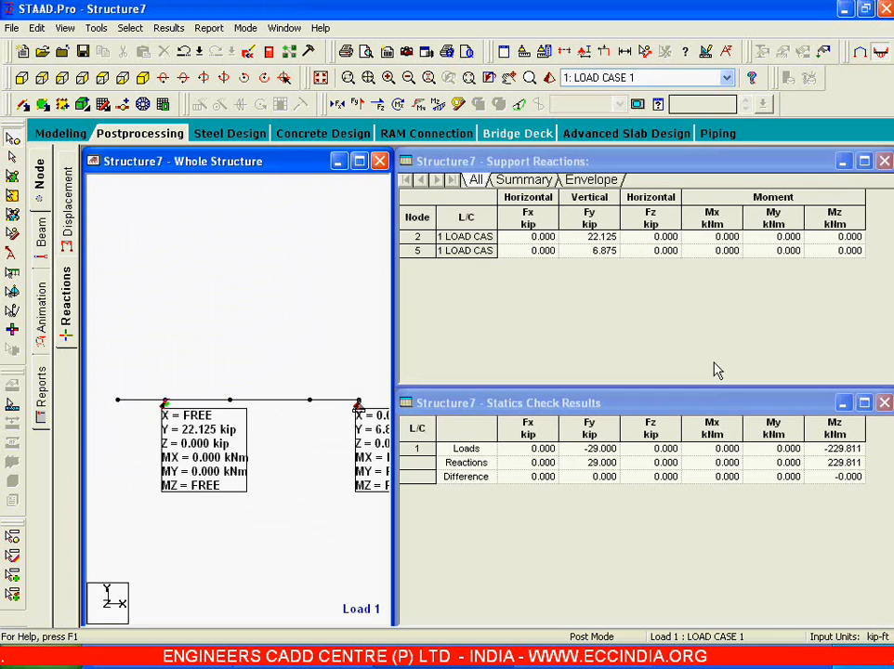
{"action": "left_click", "coordinate": [361, 162]}
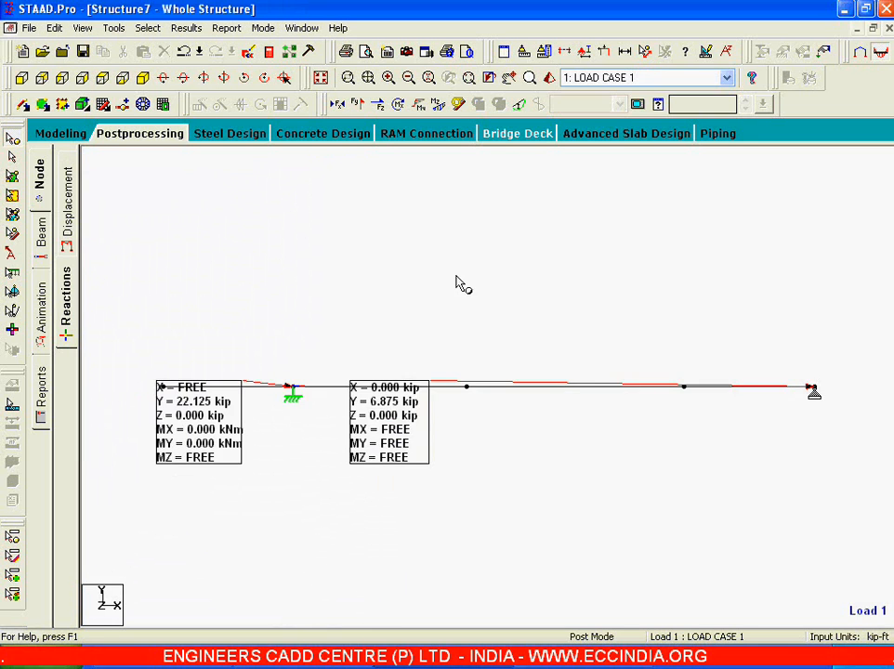
{"action": "mouse_move", "coordinate": [465, 238]}
{"action": "middle_mouse_down"}
{"action": "mouse_move", "coordinate": [481, 242]}
{"action": "mouse_move", "coordinate": [467, 226]}
{"action": "middle_mouse_up"}
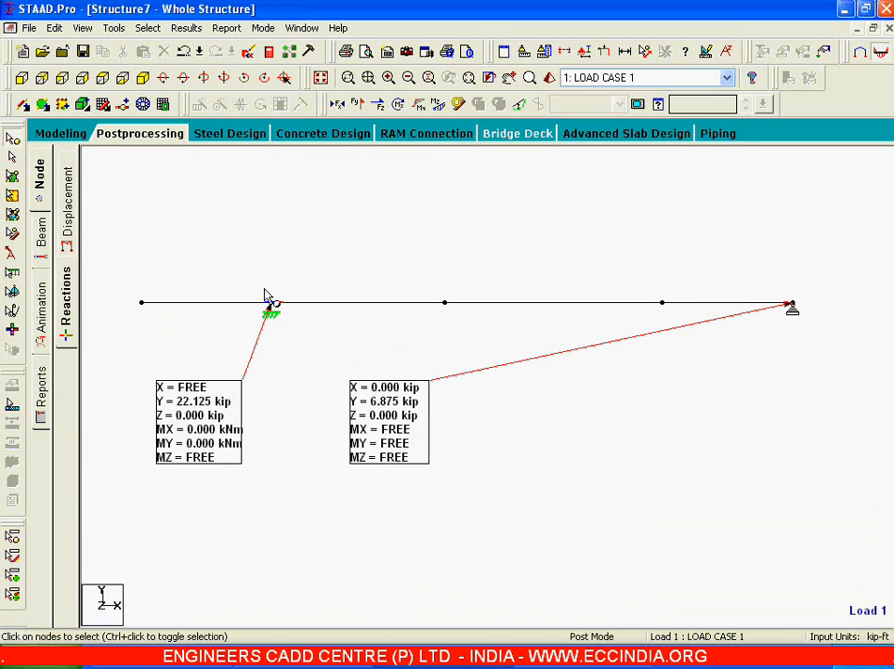
- Move the two reaction labels directly beneath their supports and compare them with the EXB problem picture in Windows Picture and Fax Viewer
{"action": "left_click", "coordinate": [10, 256]}
{"action": "left_click_drag", "start_coordinate": [353, 431], "coordinate": [801, 376]}
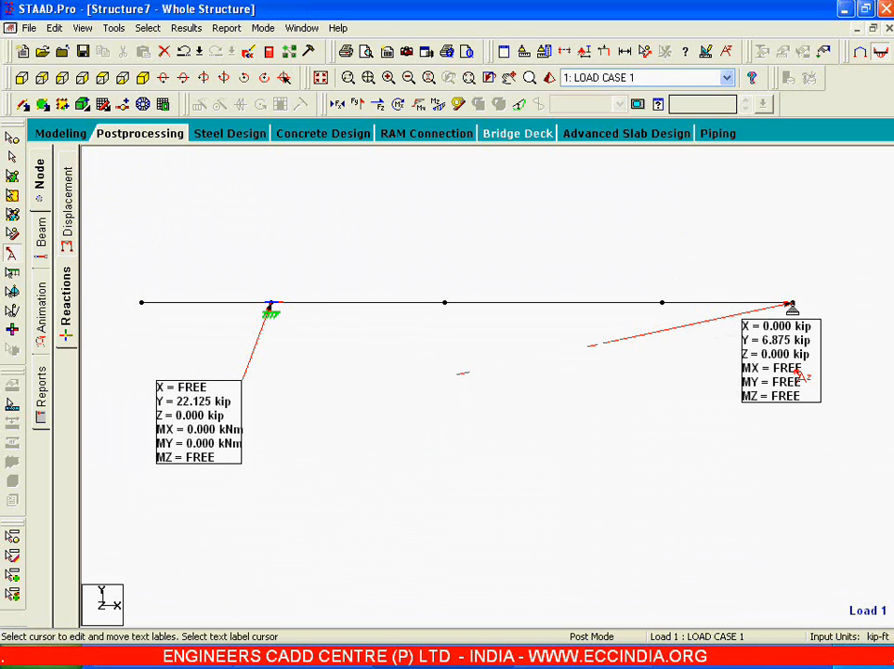
{"action": "left_click_drag", "start_coordinate": [221, 430], "coordinate": [299, 373]}
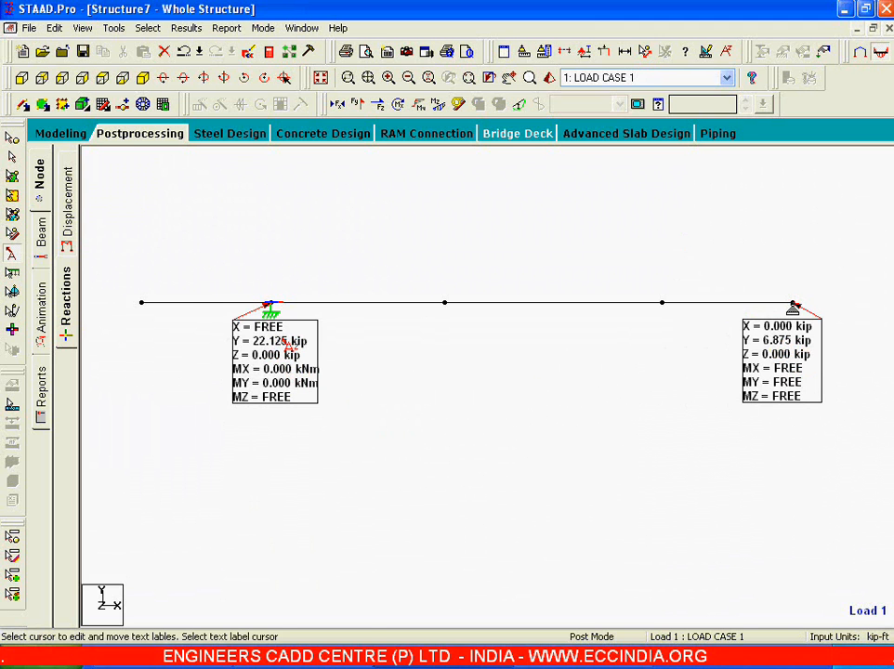
{"action": "left_click", "coordinate": [293, 660]}
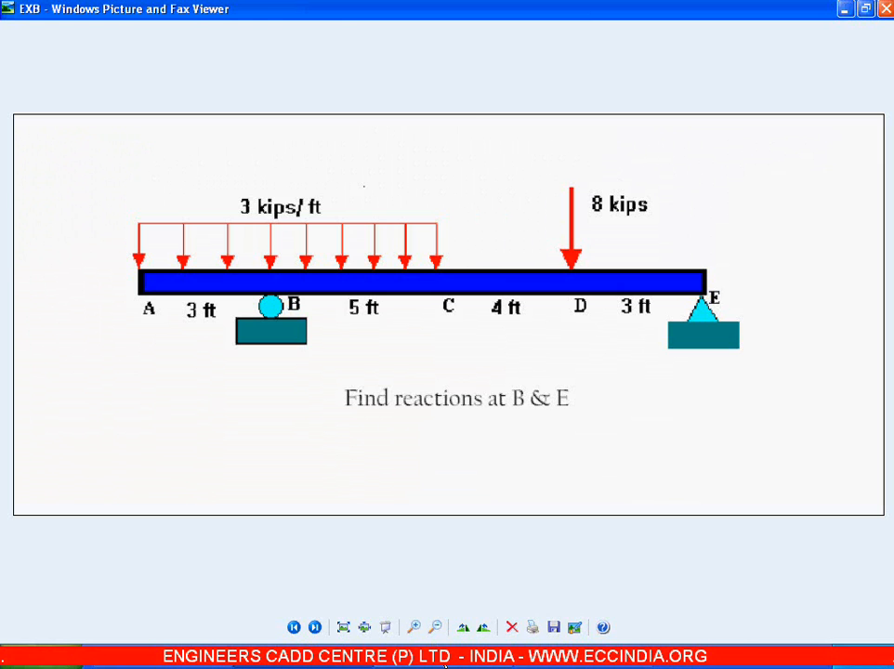
{"action": "left_click", "coordinate": [440, 660]}
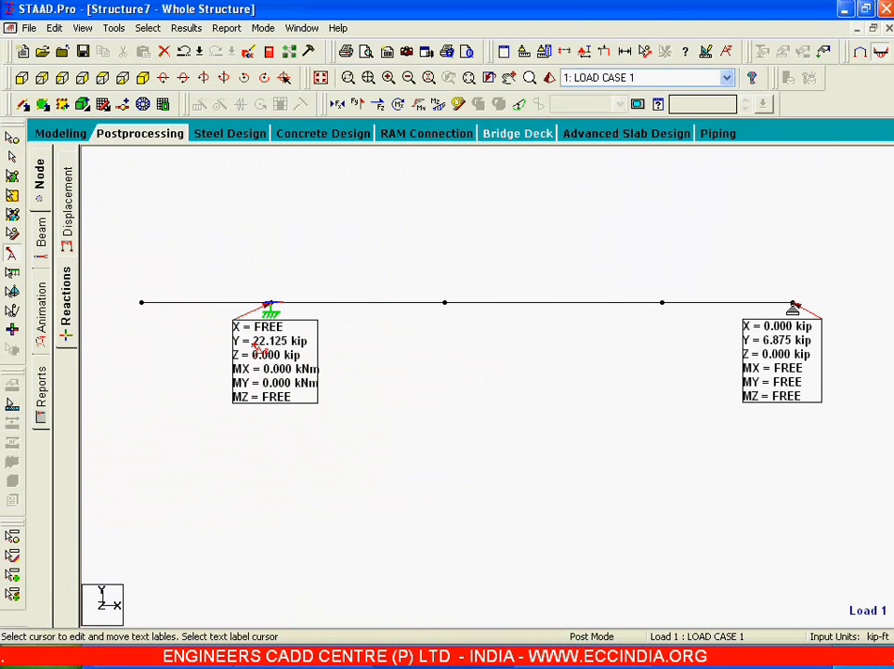